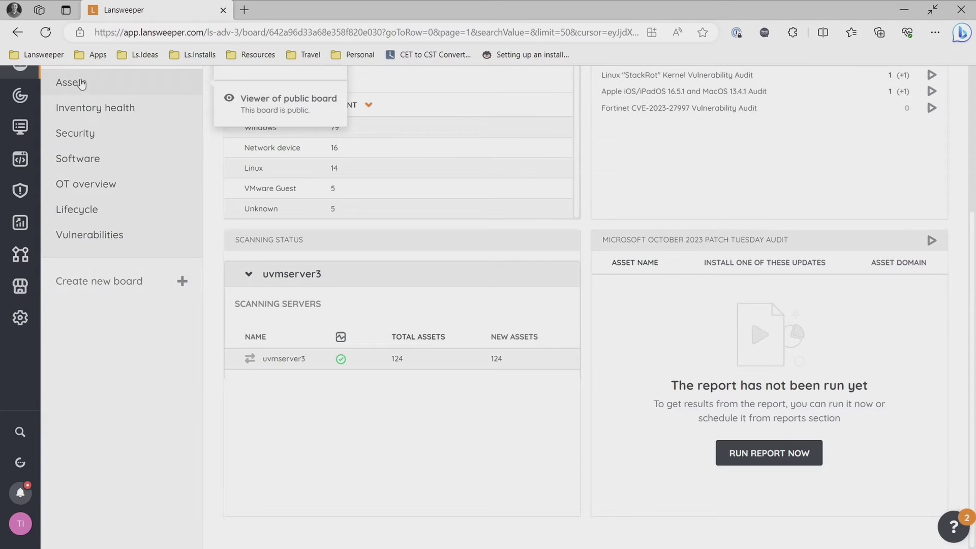
Step: Open the Assets dashboard and create a new private board named Test
{"action": "left_click", "coordinate": [74, 88]}
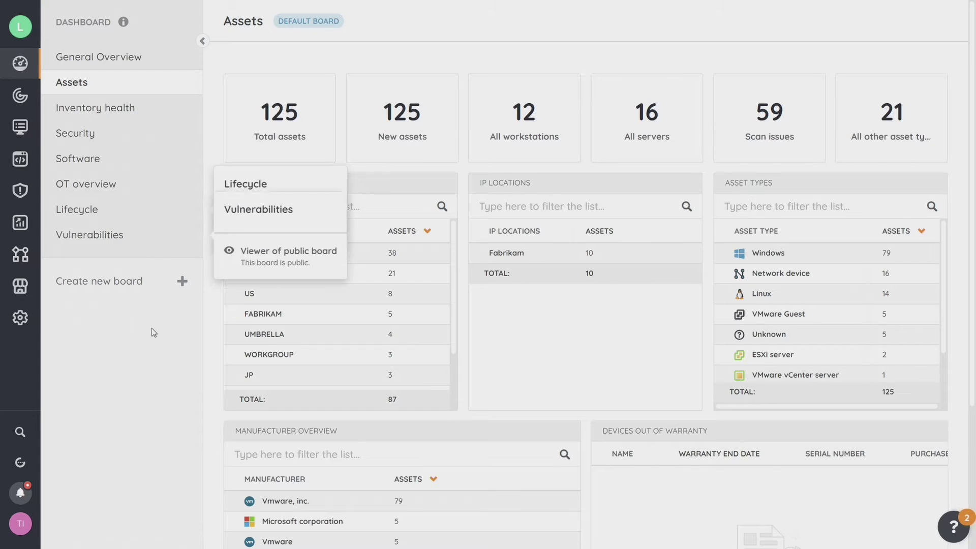
{"action": "left_click", "coordinate": [122, 281]}
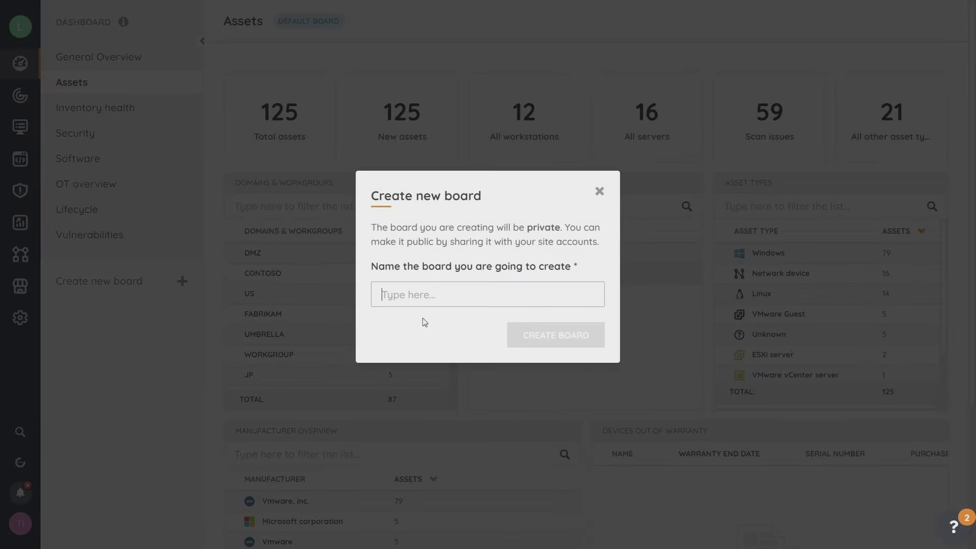
{"action": "type", "text": "Test"}
{"action": "key", "text": "Return"}
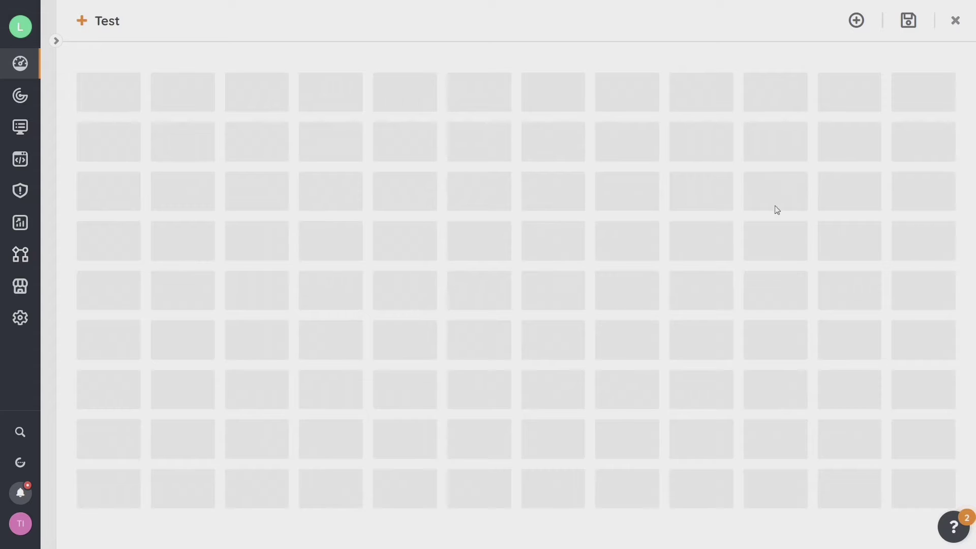
Step: Try to add a Charts widget to the empty Test board
{"action": "left_click", "coordinate": [857, 20]}
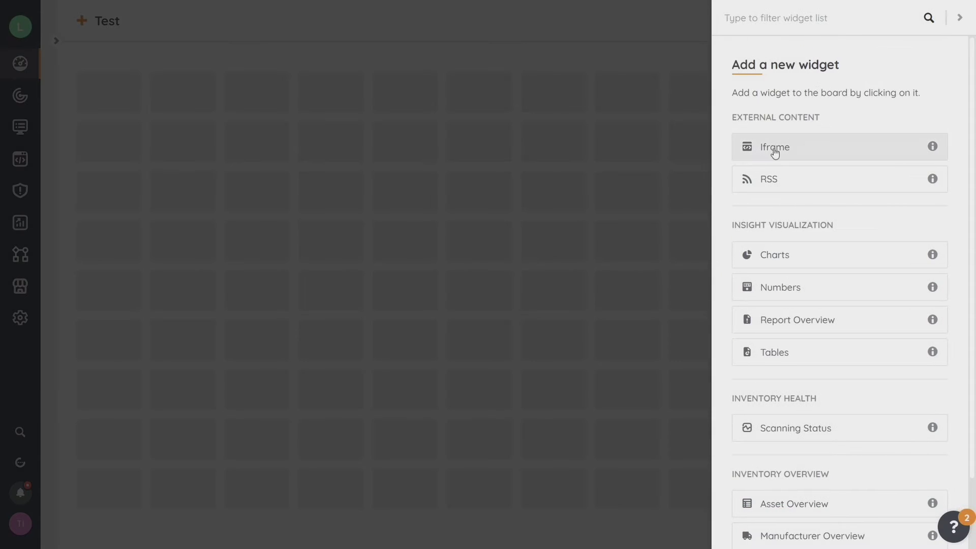
{"action": "left_click_drag", "start_coordinate": [756, 258], "coordinate": [490, 237]}
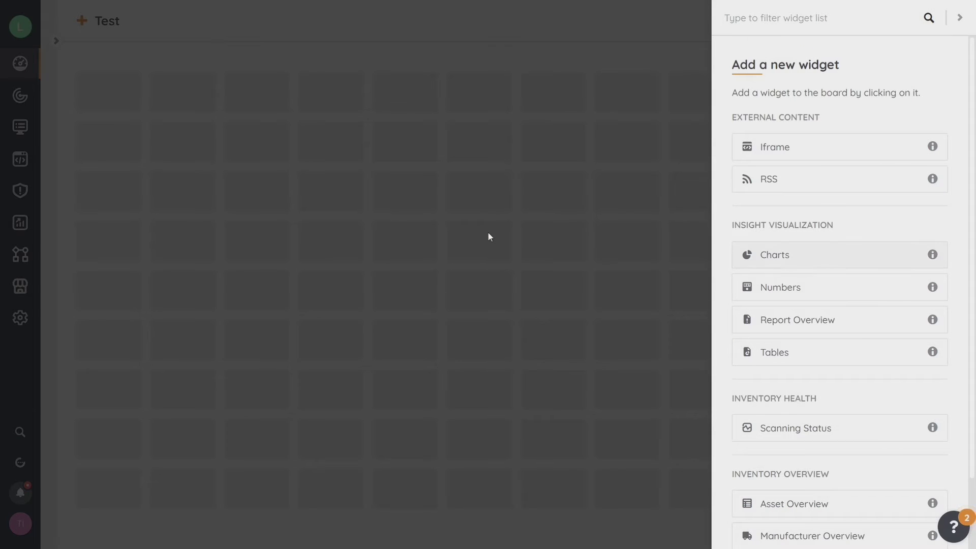
{"action": "left_click", "coordinate": [777, 259]}
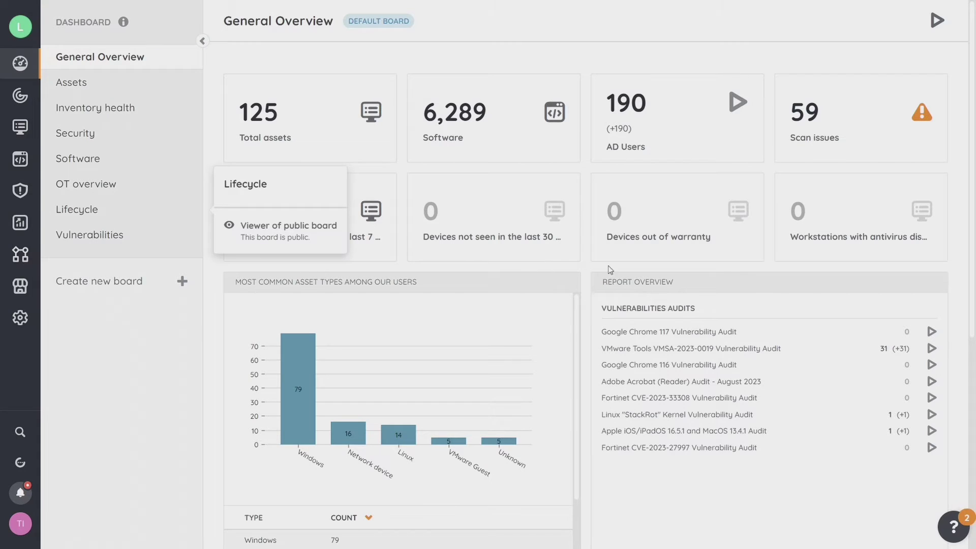
Step: View the full scan issues list from General Overview, and look through the asset inventory for assets with scan warnings
{"action": "left_click", "coordinate": [816, 117]}
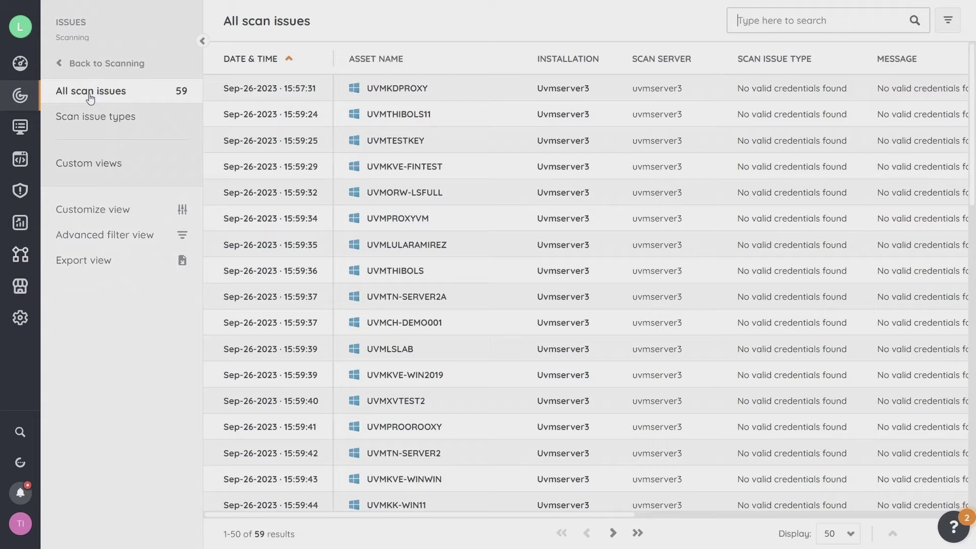
{"action": "left_click", "coordinate": [30, 134]}
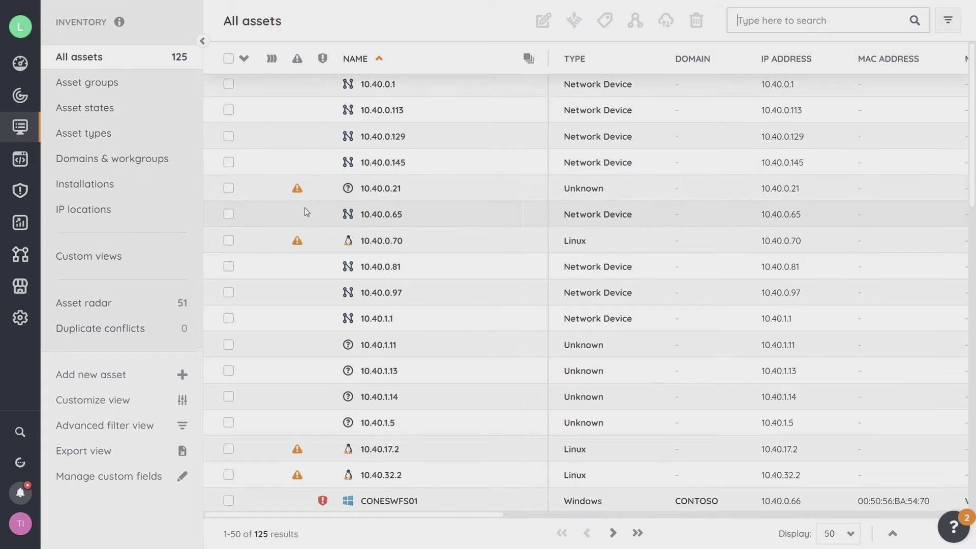
{"action": "scroll", "coordinate": [304, 211], "scroll_direction": "down", "scroll_amount": 10}
{"action": "scroll", "coordinate": [304, 225], "scroll_direction": "down", "scroll_amount": 8}
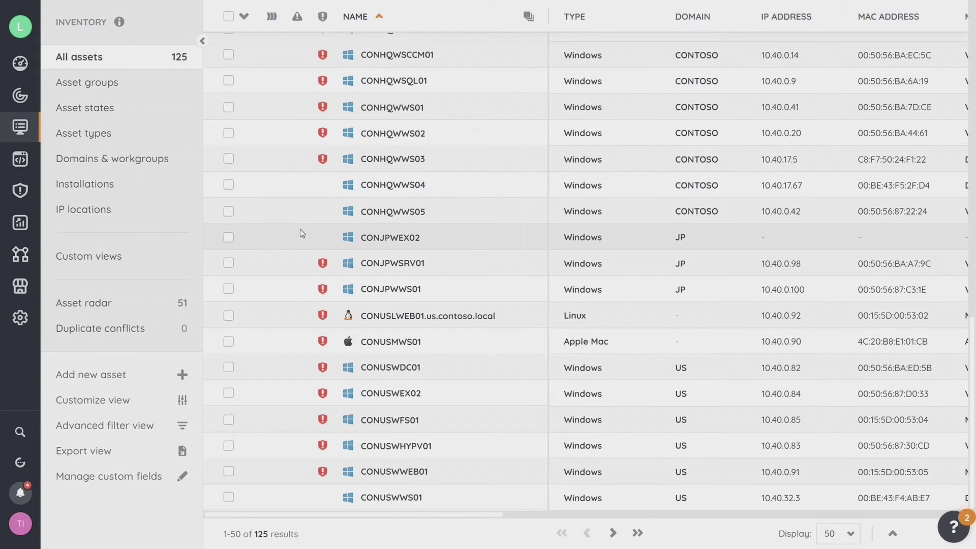
{"action": "scroll", "coordinate": [302, 228], "scroll_direction": "up", "scroll_amount": 10}
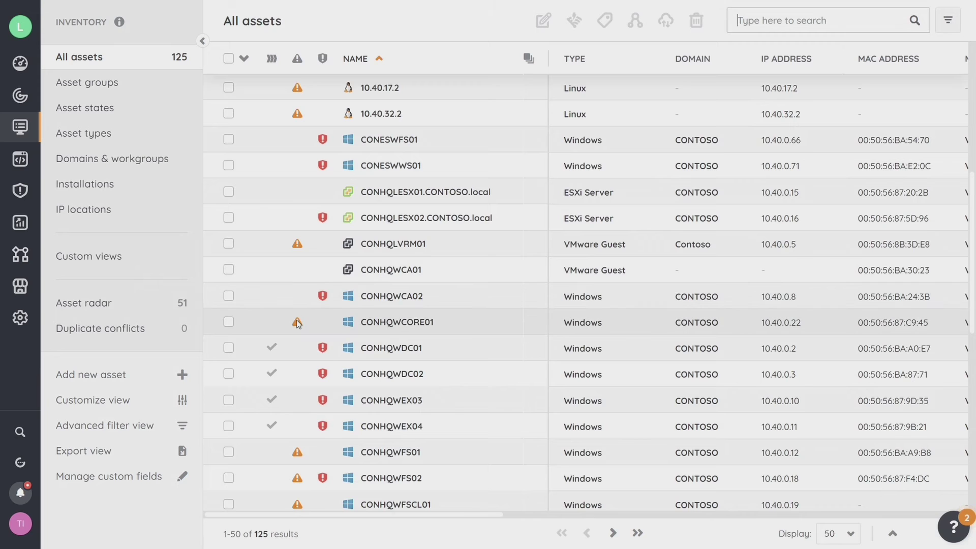
Step: Preview the scan warning on CONHQWCORE01 and open that asset's scan issues
{"action": "mouse_move", "coordinate": [297, 322]}
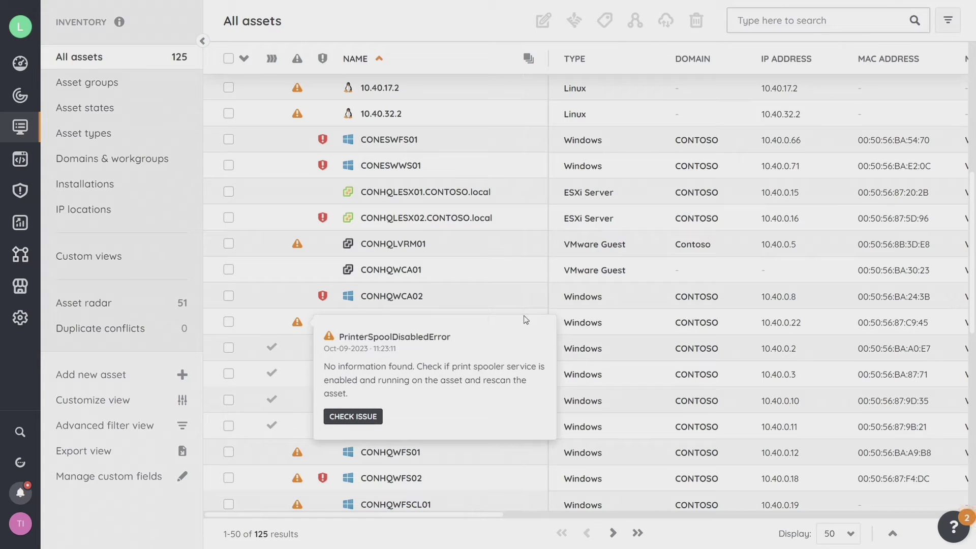
{"action": "left_click", "coordinate": [399, 326]}
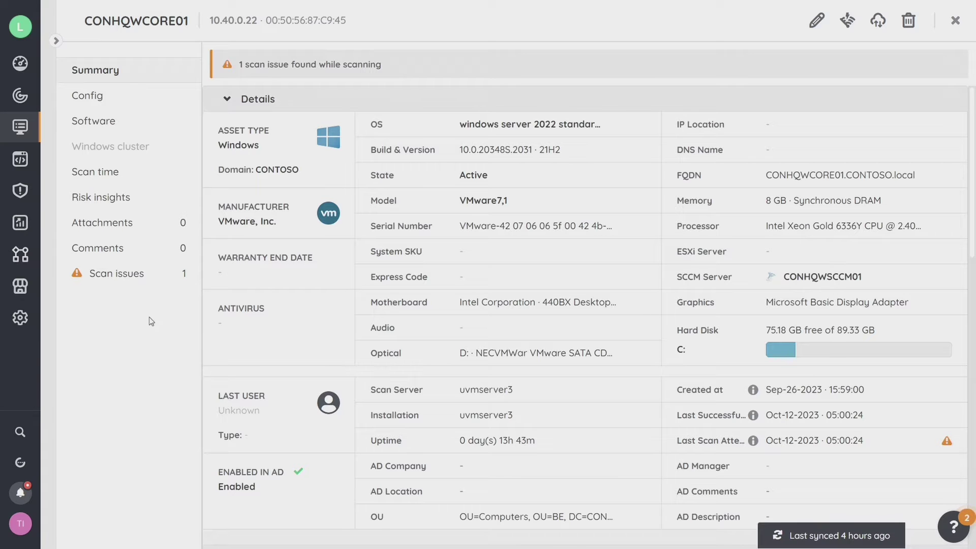
{"action": "left_click", "coordinate": [120, 278]}
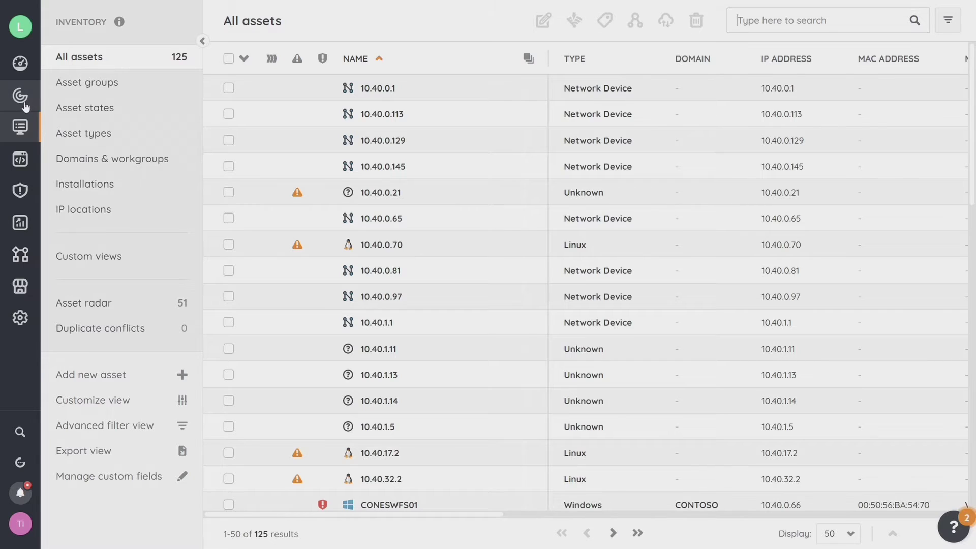
Step: Open the list of all scan issues in the Scanning section and look through its entries
{"action": "left_click", "coordinate": [24, 101]}
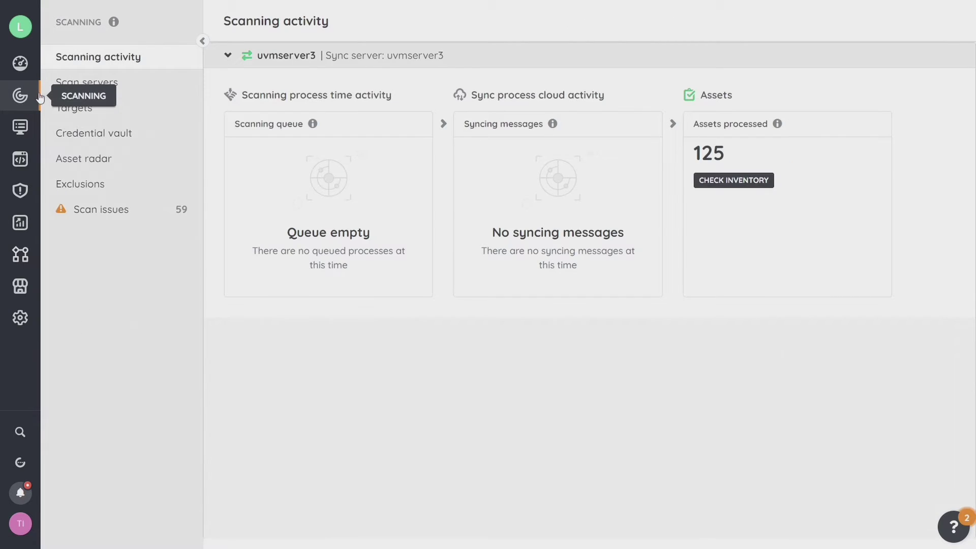
{"action": "left_click", "coordinate": [108, 210]}
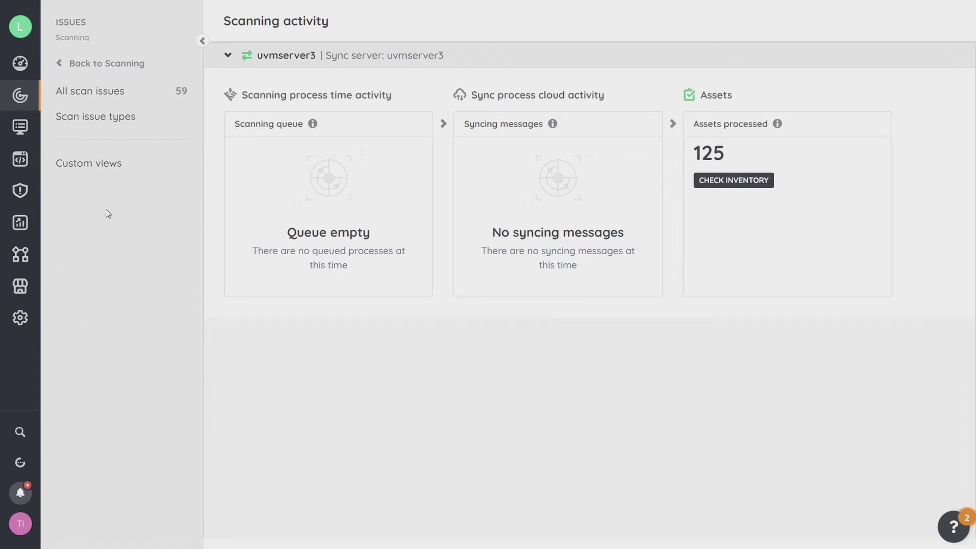
{"action": "left_click", "coordinate": [101, 96]}
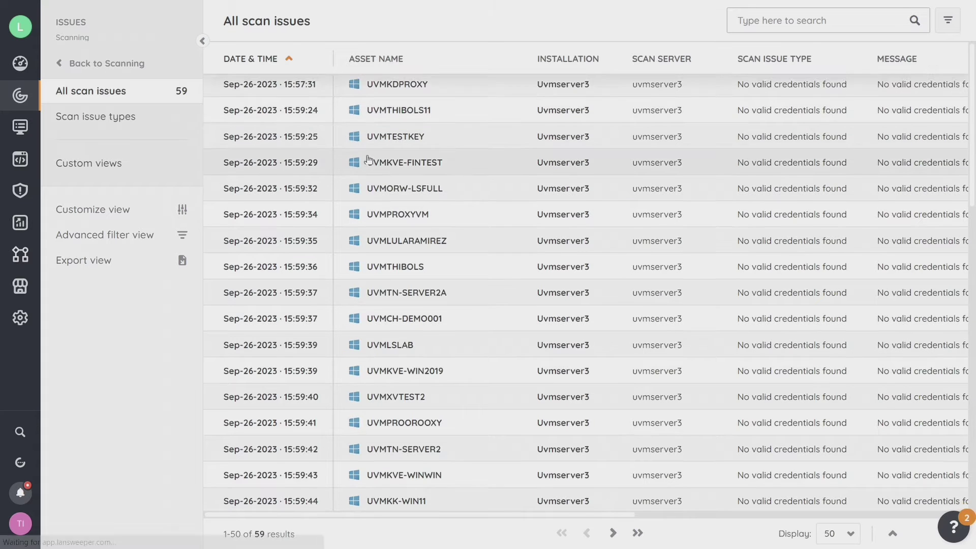
{"action": "scroll", "coordinate": [371, 168], "scroll_direction": "down", "scroll_amount": 10}
{"action": "scroll", "coordinate": [390, 298], "scroll_direction": "down", "scroll_amount": 7}
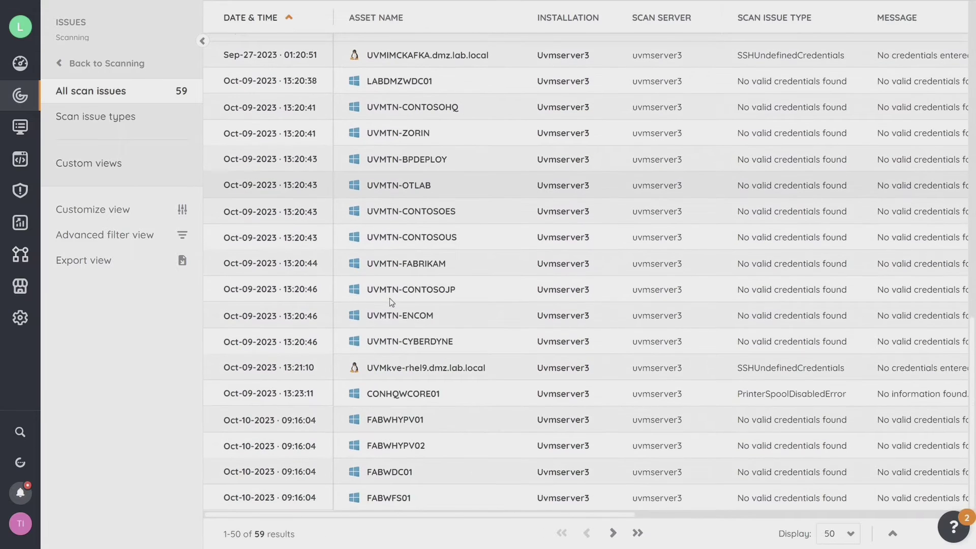
{"action": "scroll", "coordinate": [382, 389], "scroll_direction": "up", "scroll_amount": 2}
{"action": "scroll", "coordinate": [382, 389], "scroll_direction": "up", "scroll_amount": 12}
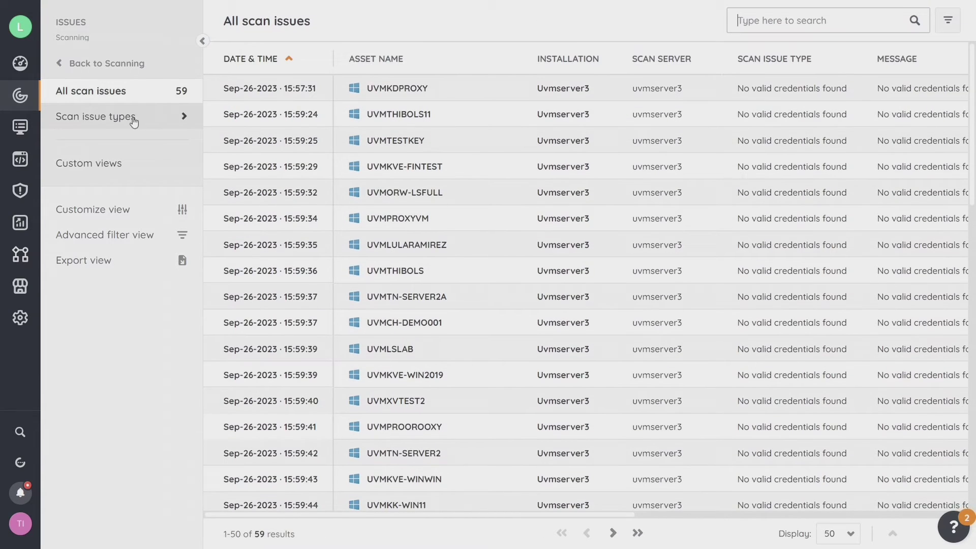
Step: Narrow the scan issues to the type "No valid credentials found" and review the affected assets
{"action": "left_click", "coordinate": [184, 119]}
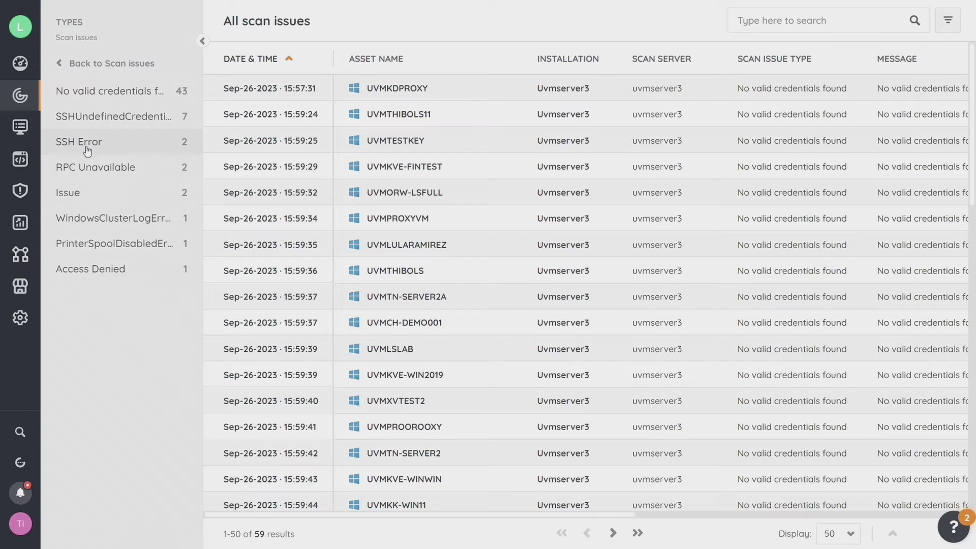
{"action": "left_click", "coordinate": [113, 92]}
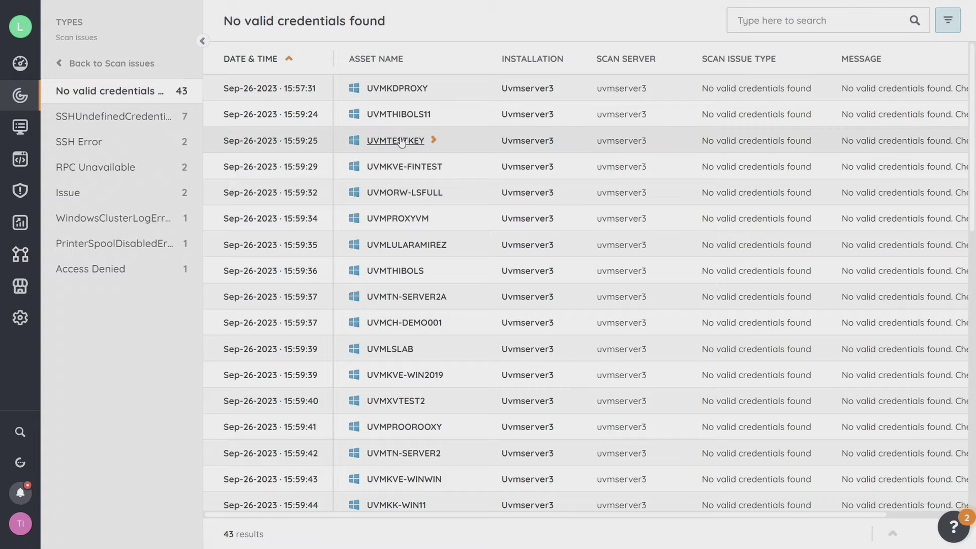
{"action": "mouse_move", "coordinate": [403, 142]}
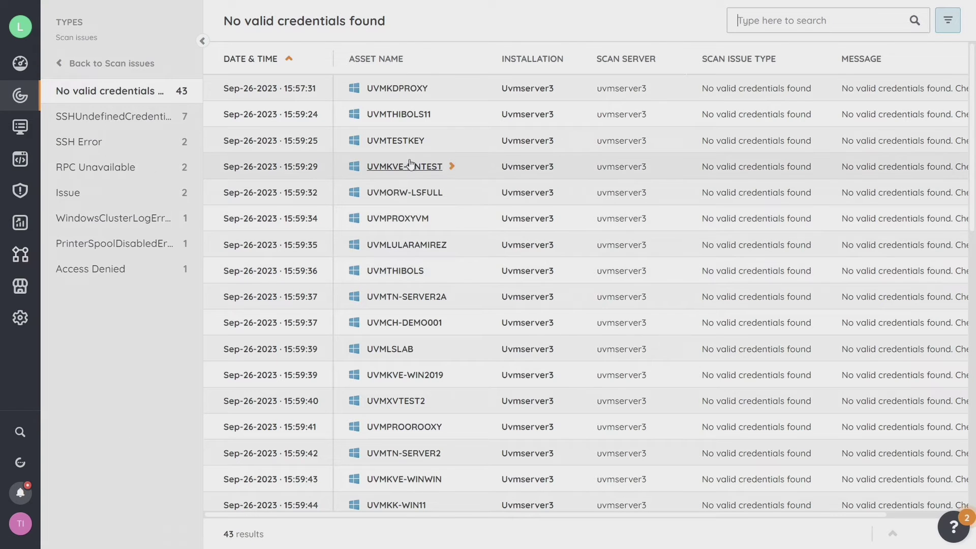
{"action": "mouse_move", "coordinate": [408, 173]}
{"action": "mouse_move", "coordinate": [411, 304]}
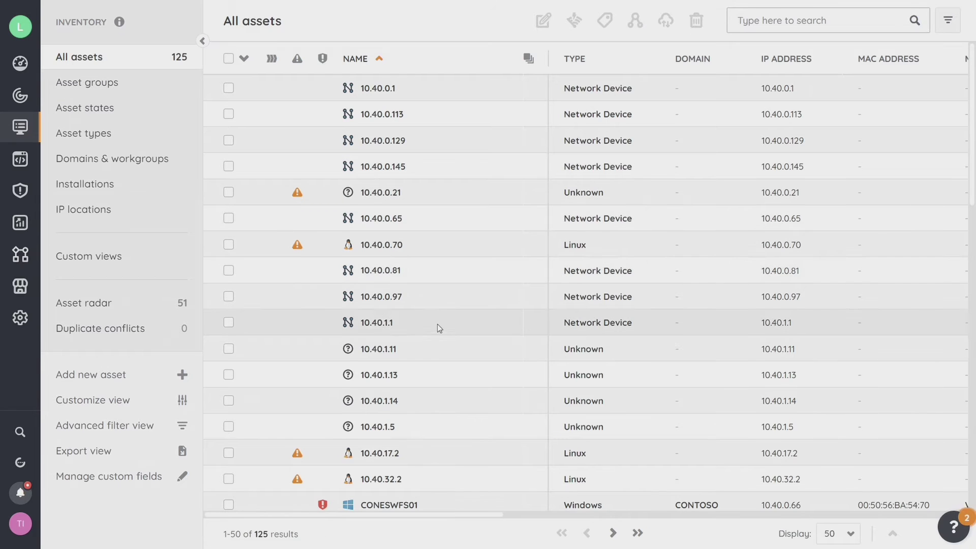
Step: Set the All assets inventory list to display 250 results per page
{"action": "scroll", "coordinate": [437, 325], "scroll_direction": "down", "scroll_amount": 15}
{"action": "scroll", "coordinate": [358, 397], "scroll_direction": "down", "scroll_amount": 1}
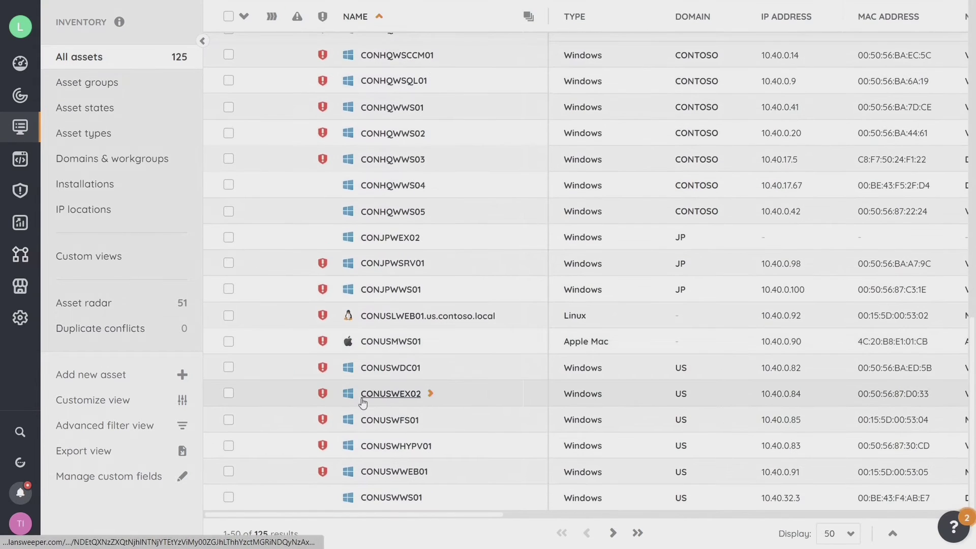
{"action": "left_click", "coordinate": [852, 535]}
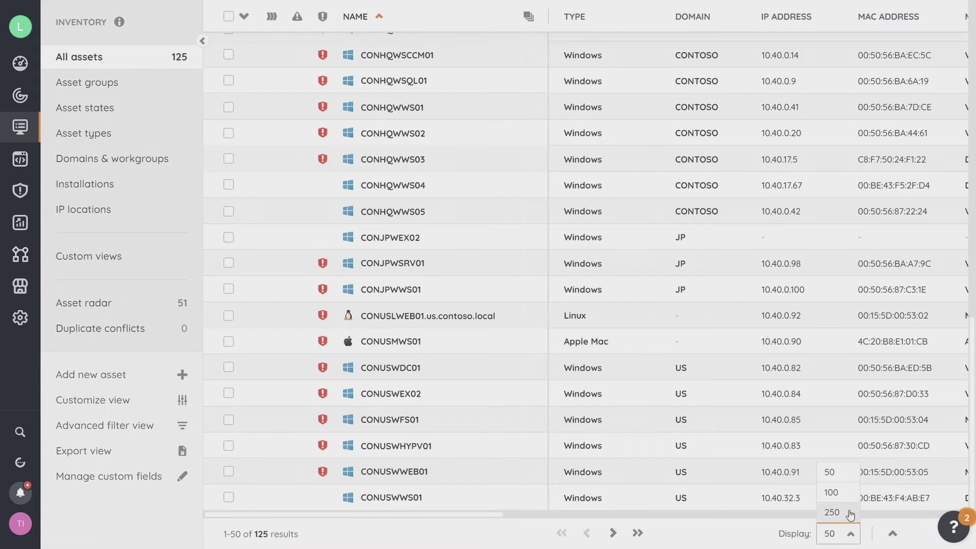
{"action": "left_click", "coordinate": [844, 513]}
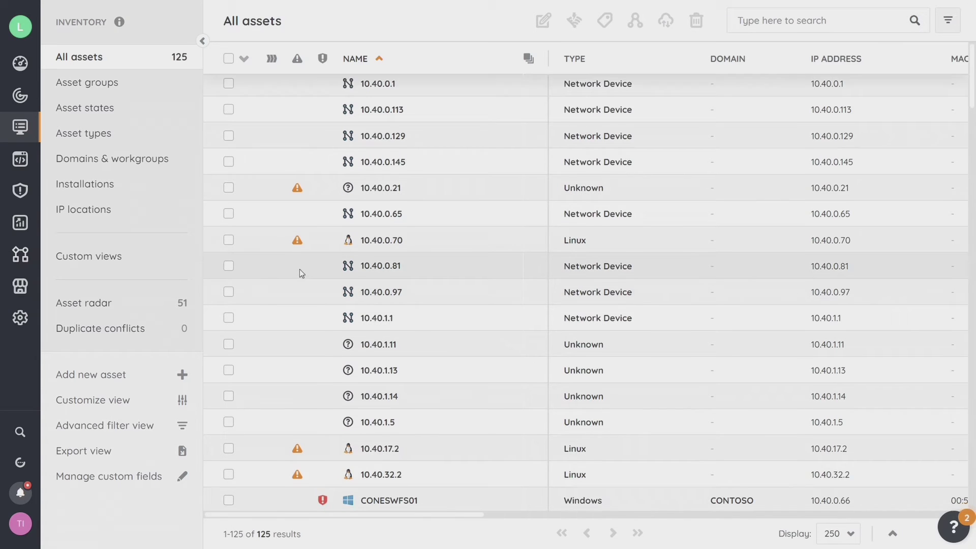
Step: Look through the expanded asset inventory for scan warnings, checking the issue on CONHQWFS01 and reaching the FABRIKAM domain assets
{"action": "scroll", "coordinate": [300, 269], "scroll_direction": "down", "scroll_amount": 10}
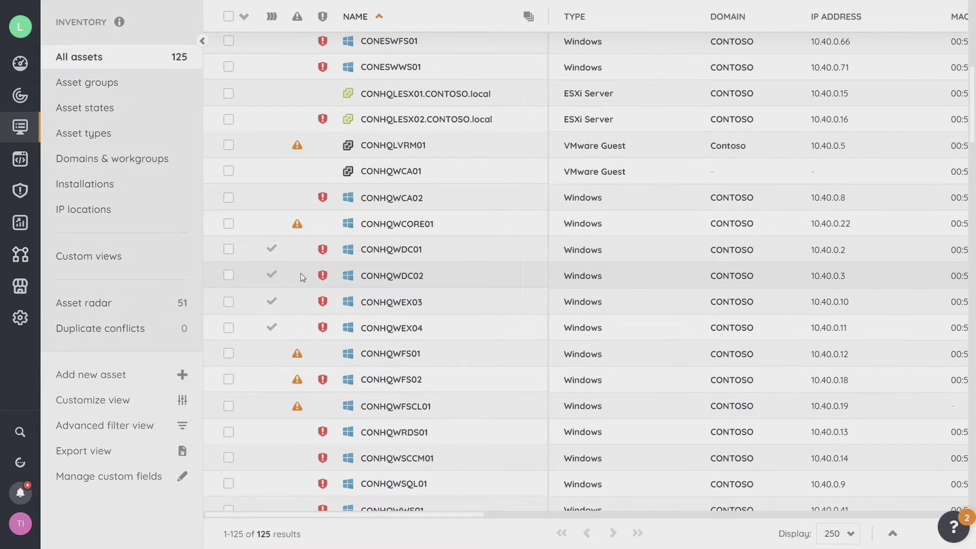
{"action": "scroll", "coordinate": [301, 275], "scroll_direction": "down", "scroll_amount": 3}
{"action": "mouse_move", "coordinate": [301, 278]}
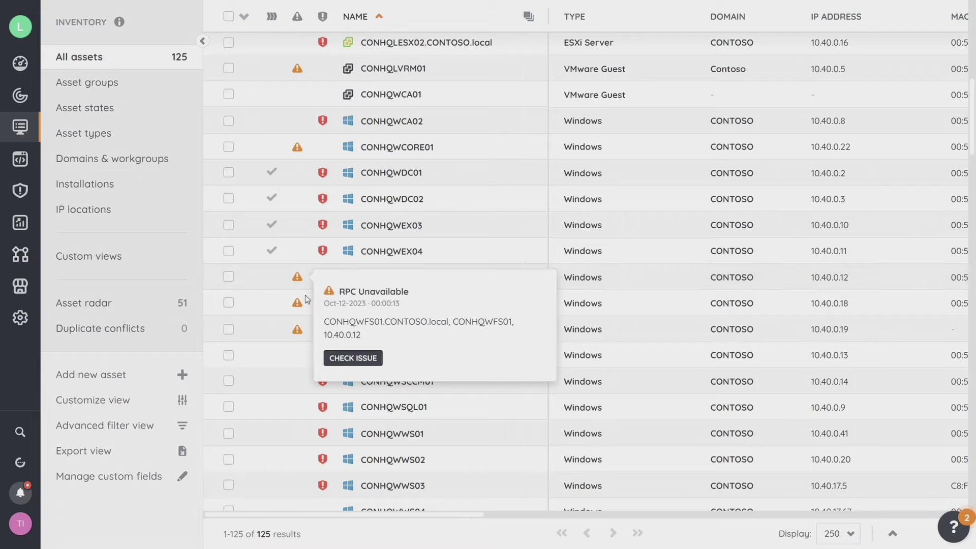
{"action": "scroll", "coordinate": [294, 342], "scroll_direction": "down", "scroll_amount": 11}
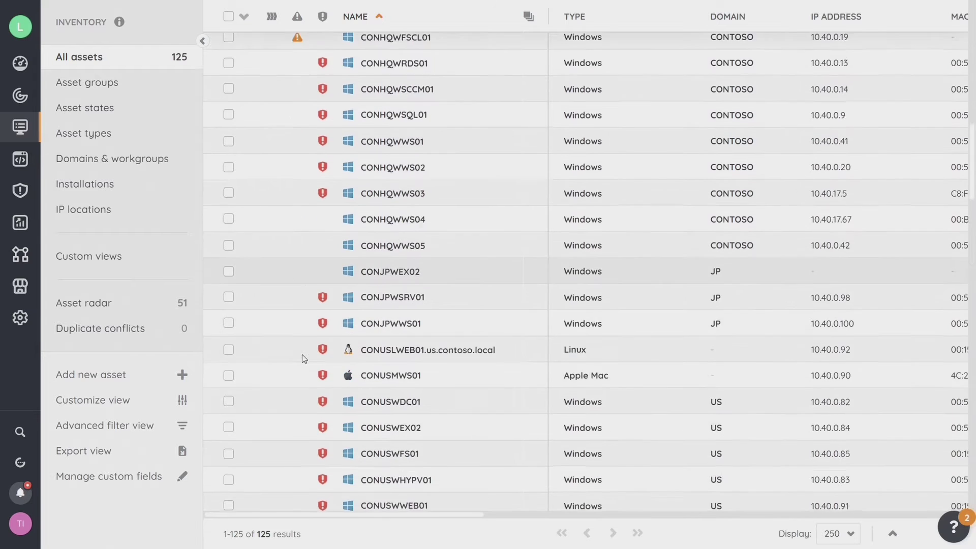
{"action": "scroll", "coordinate": [302, 355], "scroll_direction": "down", "scroll_amount": 18}
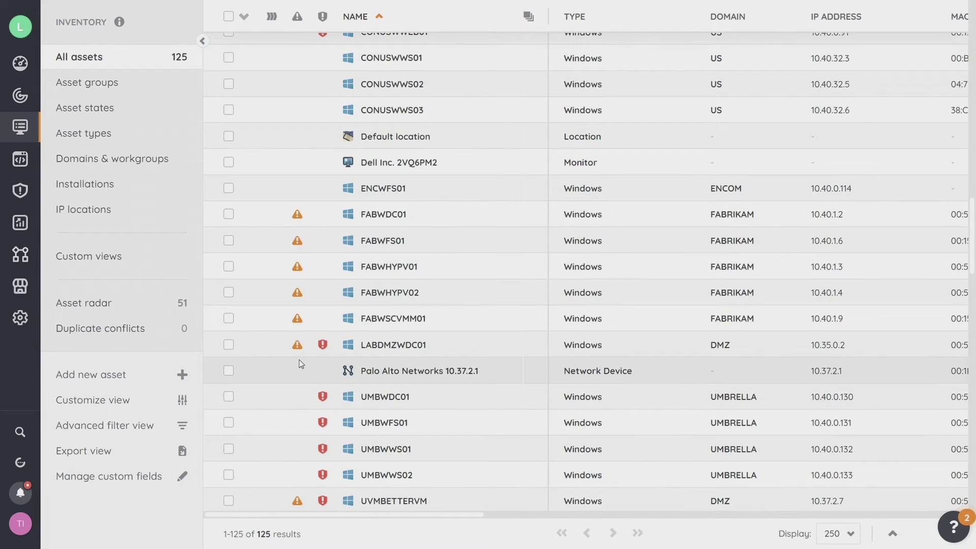
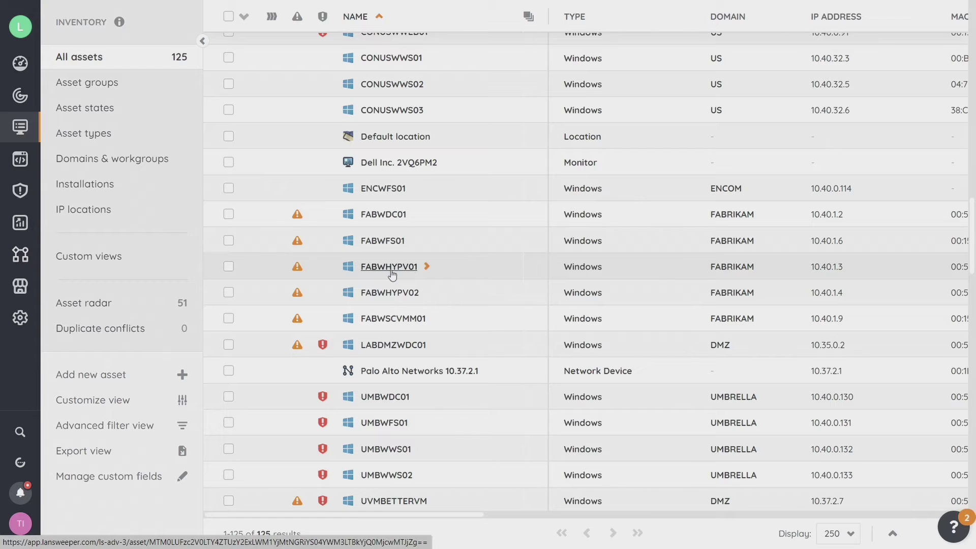
Step: Open the FABWHYPV01 asset and review its summary, including the details, Network and Lifecycle sections
{"action": "mouse_move", "coordinate": [392, 274]}
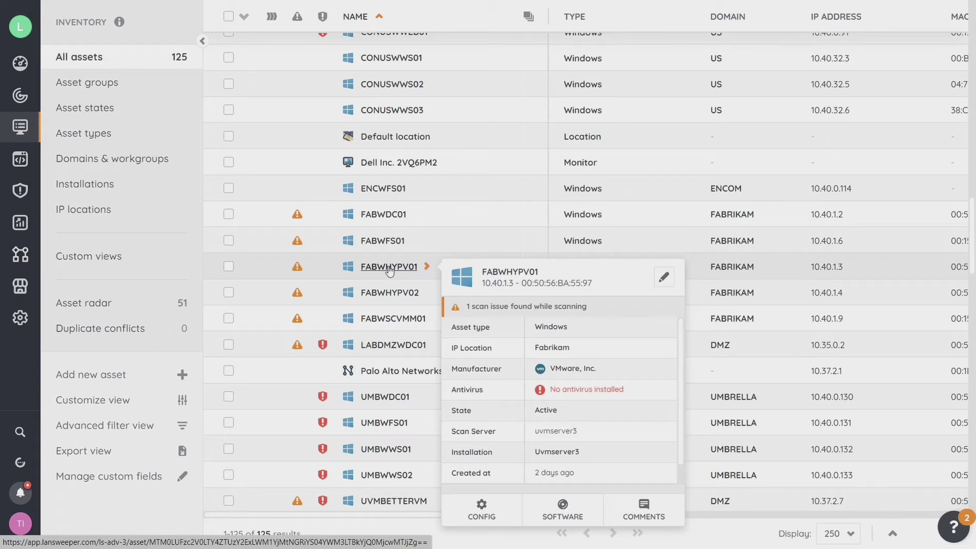
{"action": "left_click", "coordinate": [390, 268]}
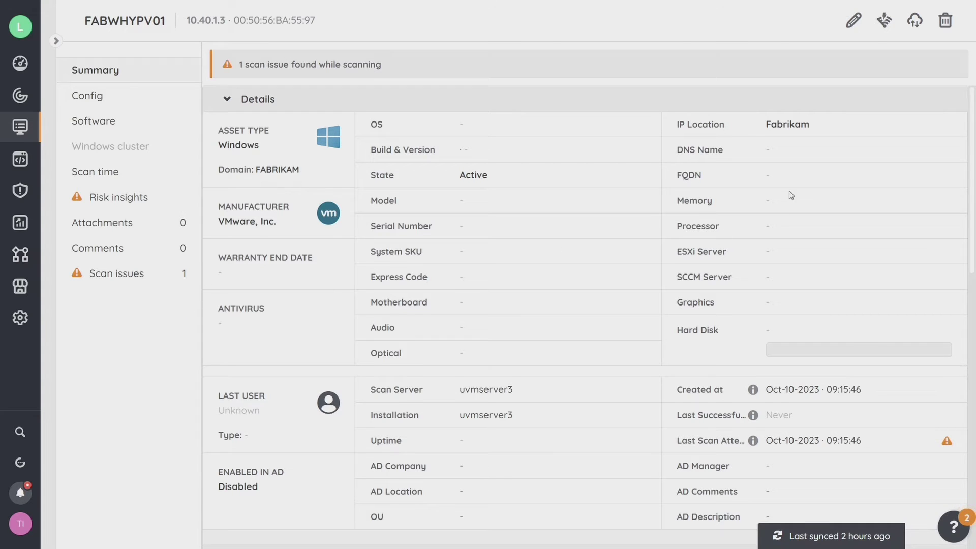
{"action": "scroll", "coordinate": [640, 291], "scroll_direction": "down", "scroll_amount": 4}
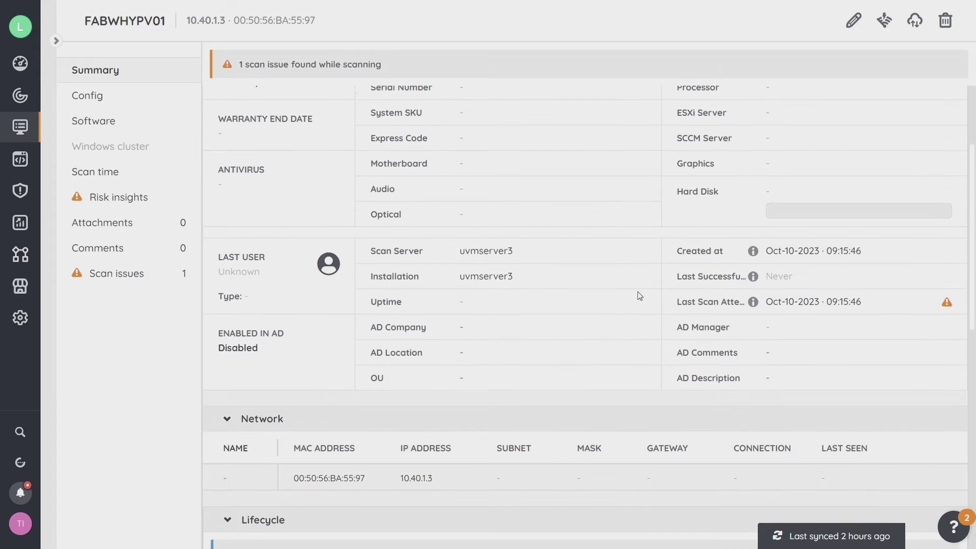
{"action": "scroll", "coordinate": [633, 294], "scroll_direction": "down", "scroll_amount": 1}
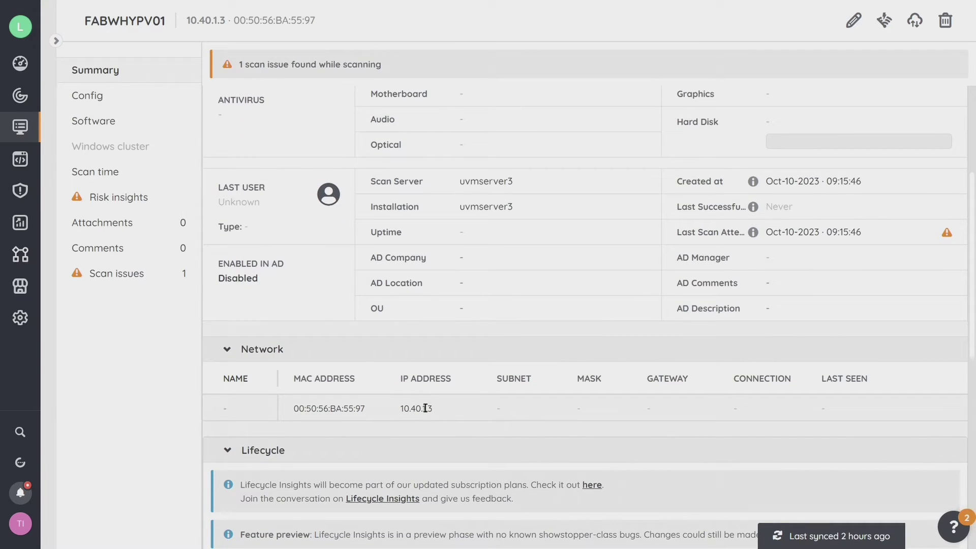
{"action": "scroll", "coordinate": [430, 408], "scroll_direction": "down", "scroll_amount": 6}
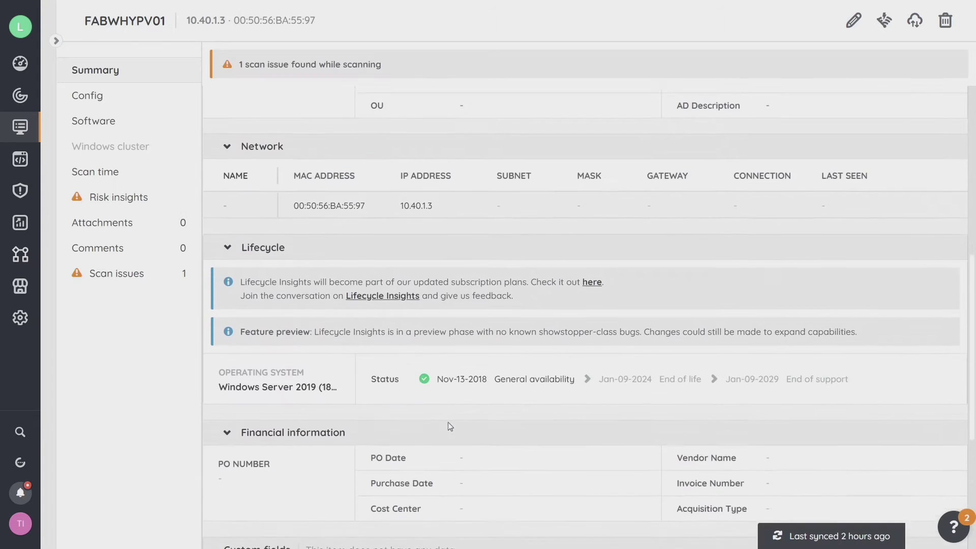
Step: Check the FABWHYPV01 asset's Windows and Hardware configuration data, its installed software and its features
{"action": "scroll", "coordinate": [447, 422], "scroll_direction": "down", "scroll_amount": 3}
{"action": "scroll", "coordinate": [447, 422], "scroll_direction": "up", "scroll_amount": 10}
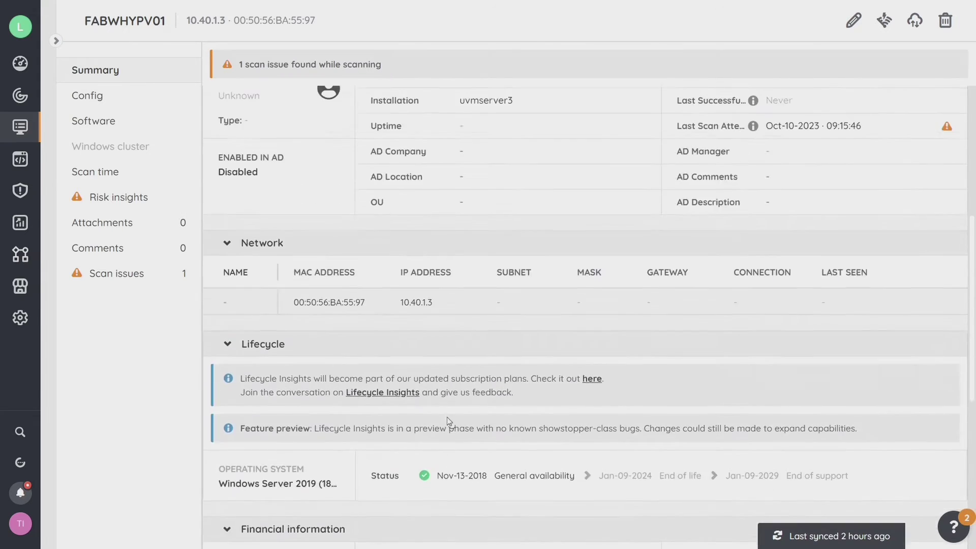
{"action": "left_click", "coordinate": [88, 94]}
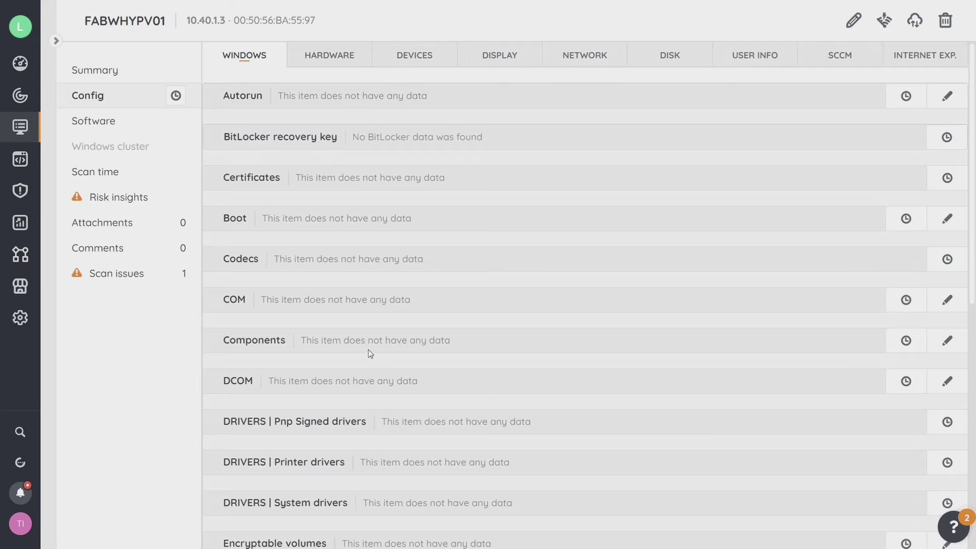
{"action": "scroll", "coordinate": [397, 402], "scroll_direction": "down", "scroll_amount": 3}
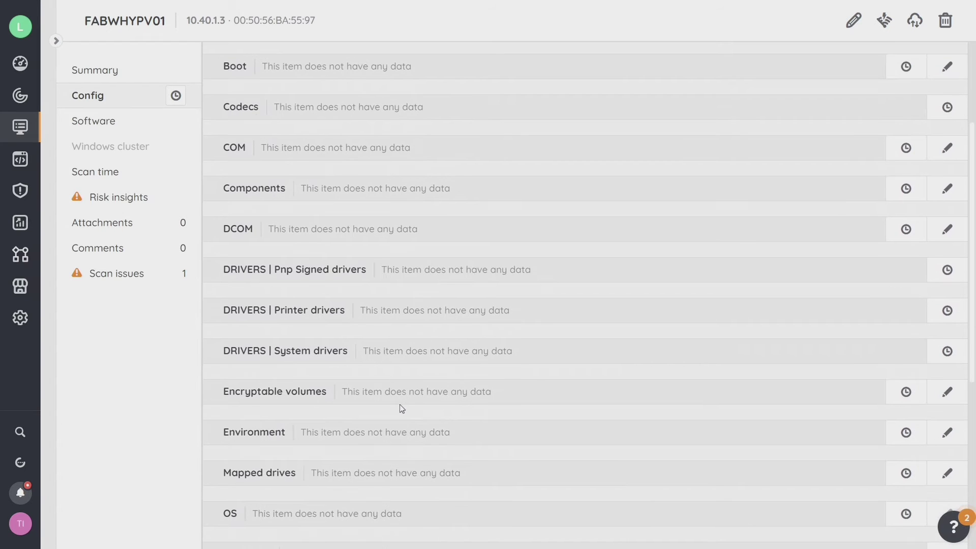
{"action": "scroll", "coordinate": [400, 404], "scroll_direction": "up", "scroll_amount": 3}
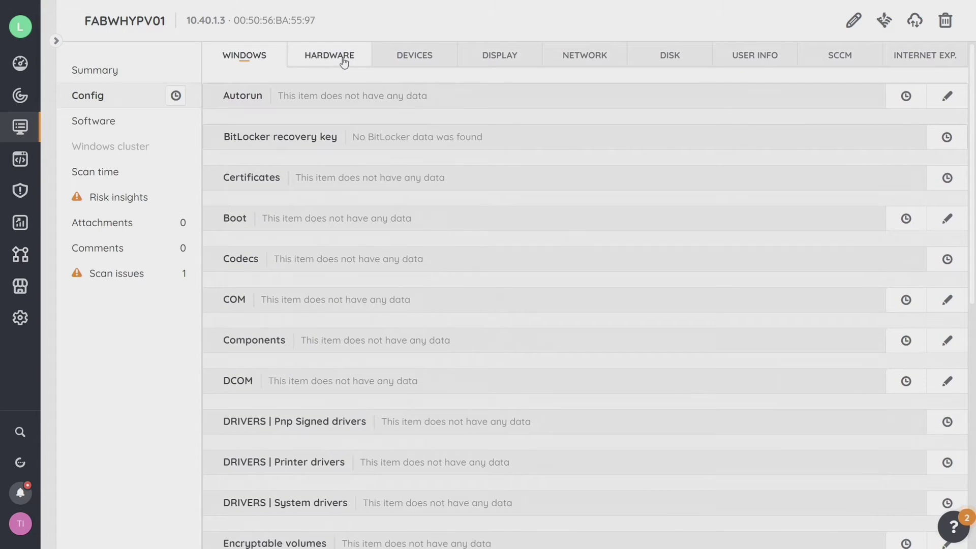
{"action": "left_click", "coordinate": [344, 60]}
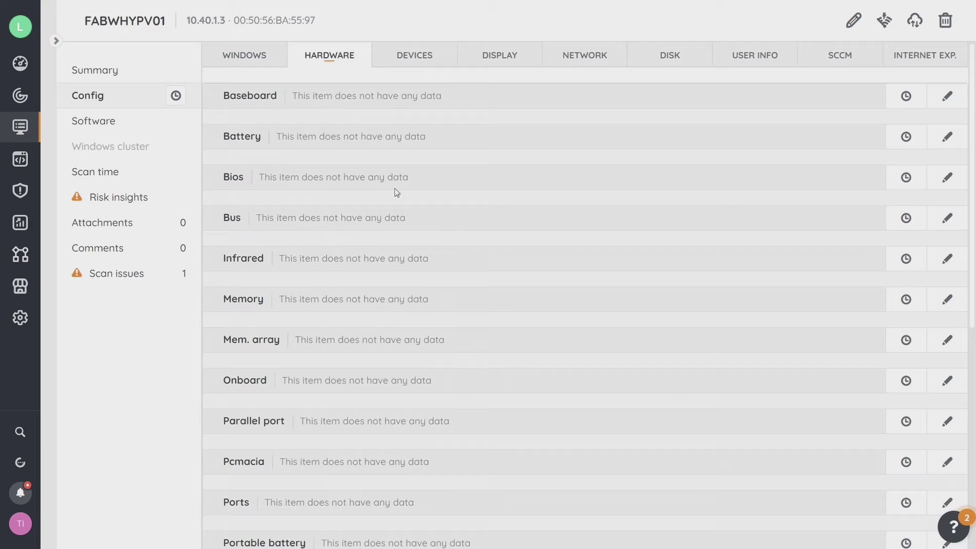
{"action": "left_click", "coordinate": [107, 124]}
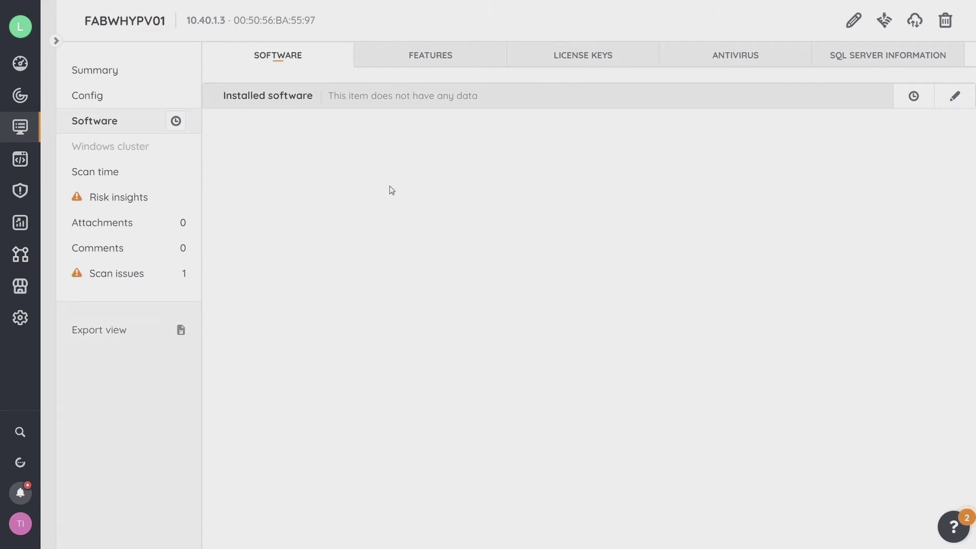
{"action": "left_click", "coordinate": [438, 58]}
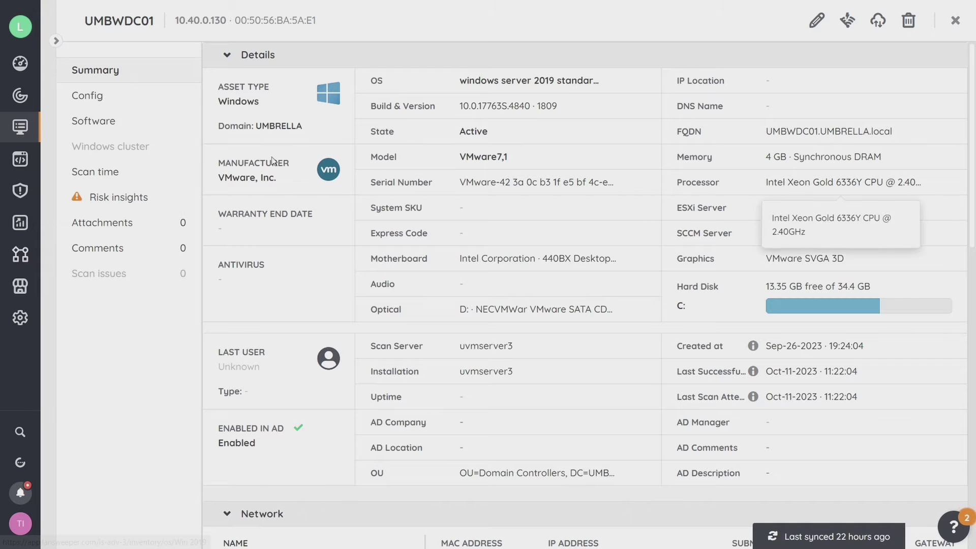
Step: Review the UMBWDC01 asset's Windows configuration, including the signed drivers, printer drivers and OS details
{"action": "left_click", "coordinate": [94, 95]}
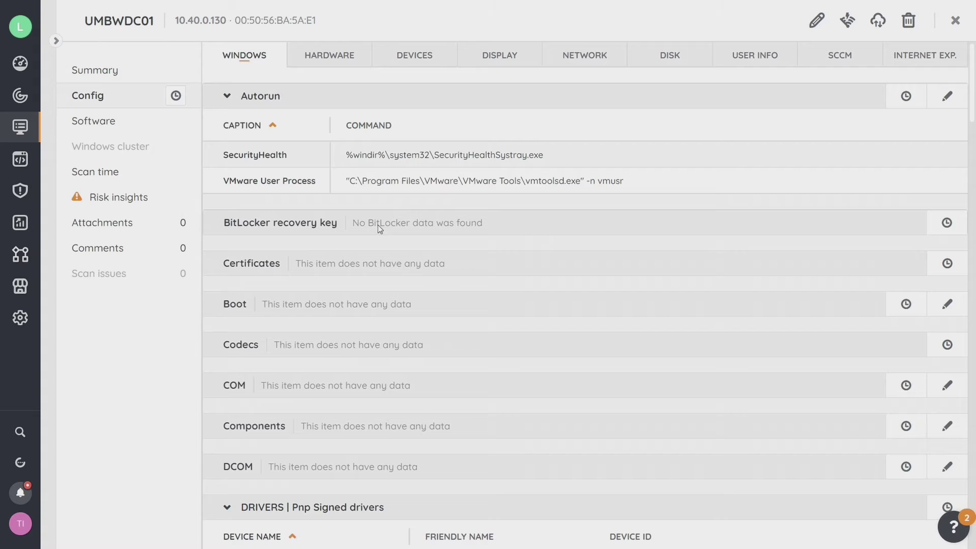
{"action": "scroll", "coordinate": [391, 283], "scroll_direction": "down", "scroll_amount": 7}
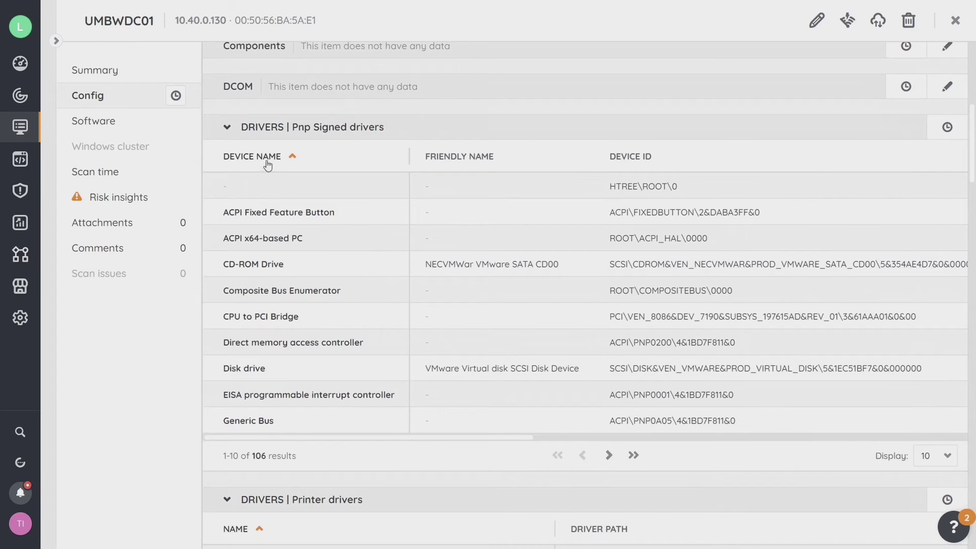
{"action": "scroll", "coordinate": [425, 222], "scroll_direction": "down", "scroll_amount": 4}
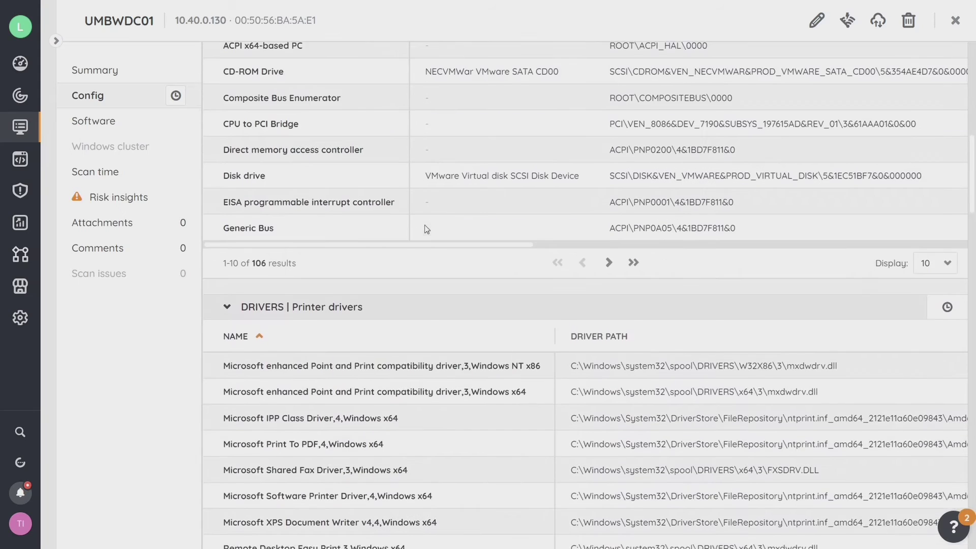
{"action": "scroll", "coordinate": [445, 270], "scroll_direction": "down", "scroll_amount": 4}
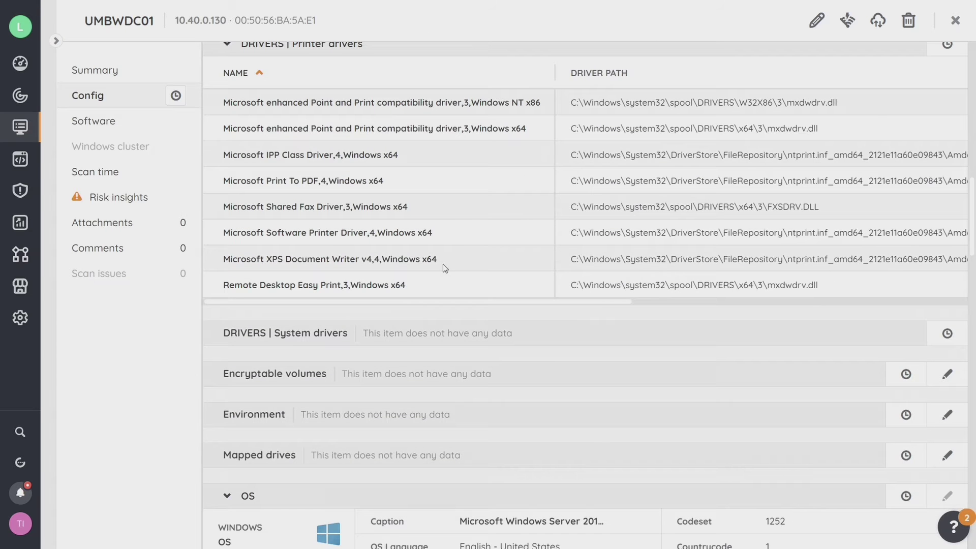
{"action": "scroll", "coordinate": [453, 266], "scroll_direction": "down", "scroll_amount": 7}
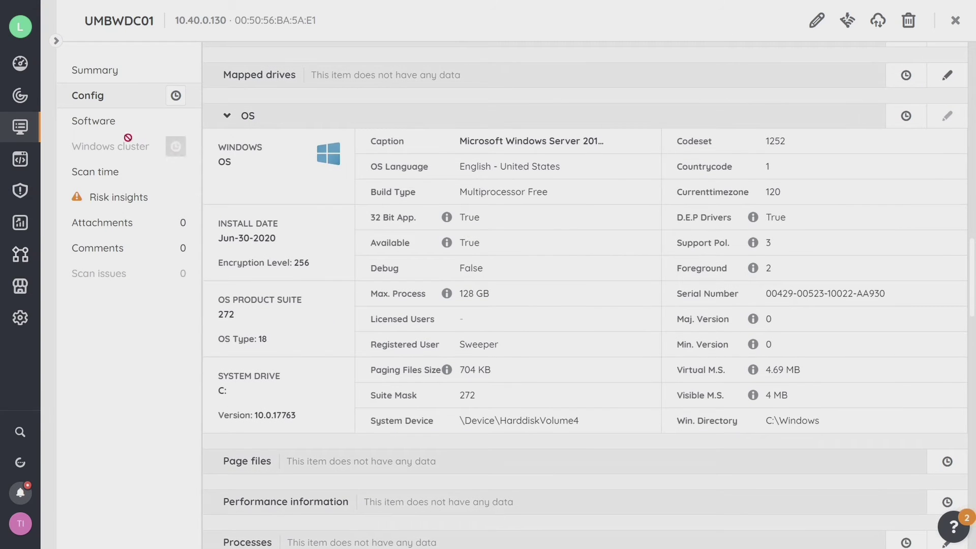
Step: Check UMBWDC01's installed software, features and SQL Server information, and return to its summary
{"action": "left_click", "coordinate": [98, 126]}
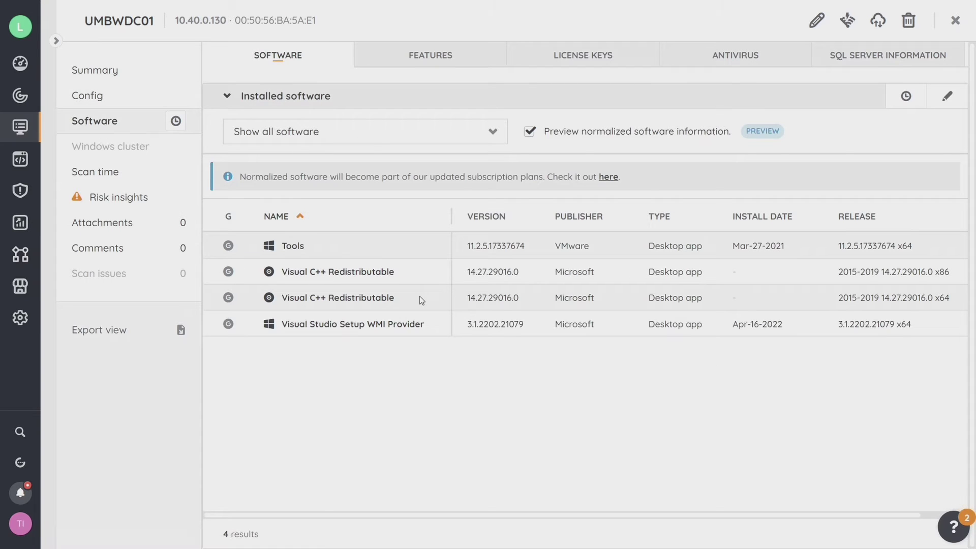
{"action": "left_click", "coordinate": [425, 65]}
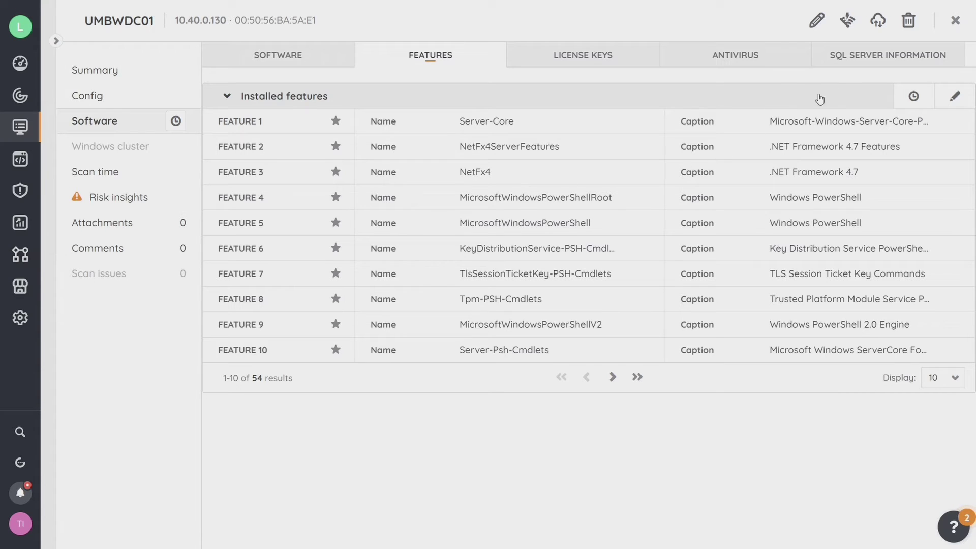
{"action": "left_click", "coordinate": [858, 65]}
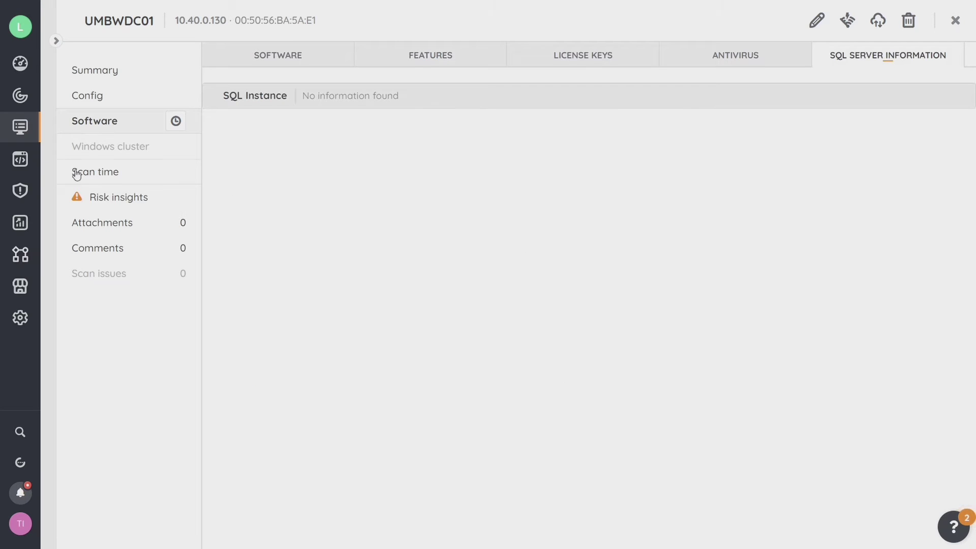
{"action": "left_click", "coordinate": [112, 76]}
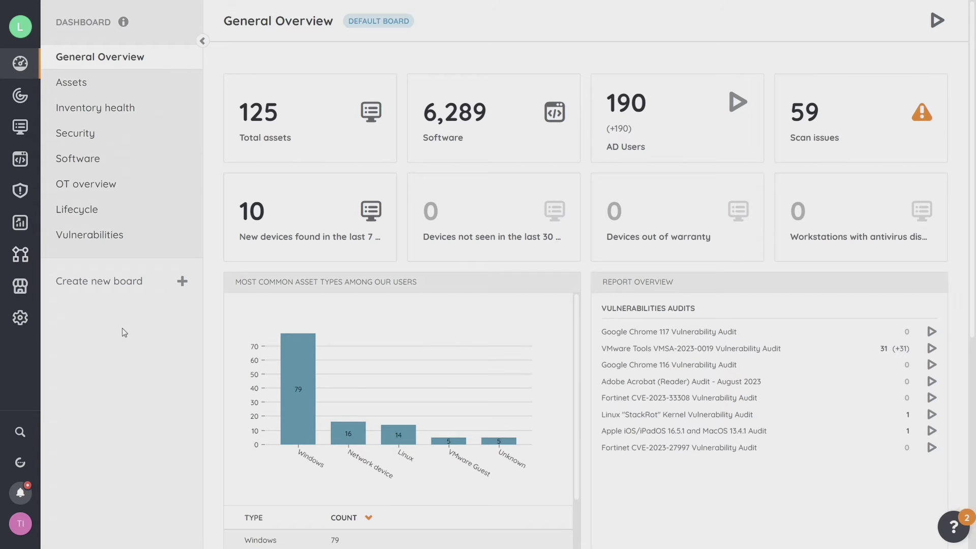
Step: Browse the security reports in the Vulnerabilities subcategory and open the OpenSSL vulnerabilities report
{"action": "left_click", "coordinate": [20, 223]}
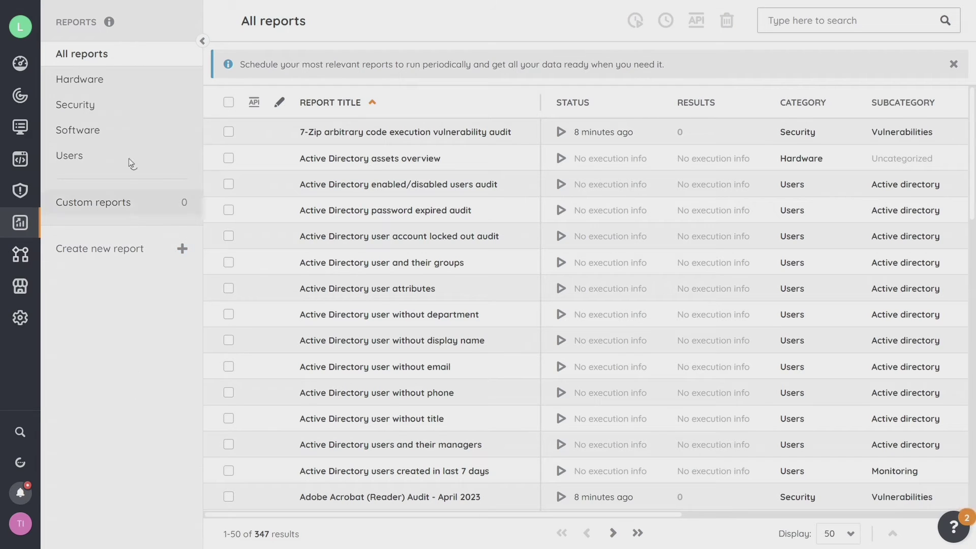
{"action": "left_click", "coordinate": [108, 104]}
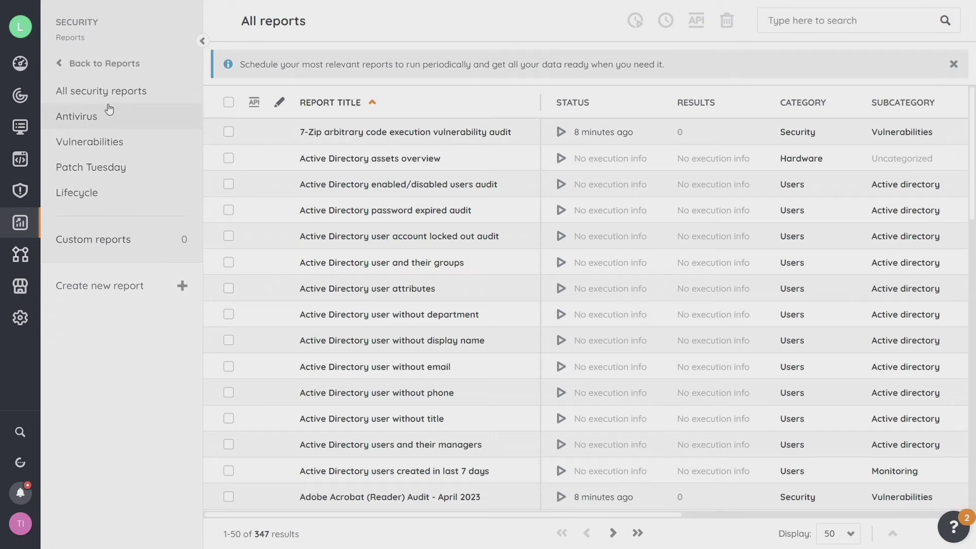
{"action": "left_click", "coordinate": [103, 147]}
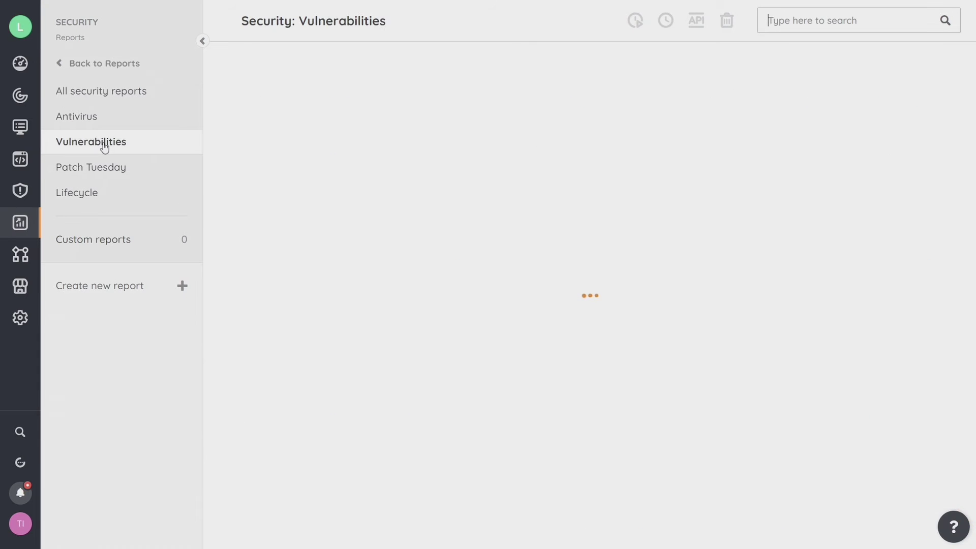
{"action": "scroll", "coordinate": [448, 254], "scroll_direction": "down", "scroll_amount": 10}
{"action": "scroll", "coordinate": [447, 259], "scroll_direction": "down", "scroll_amount": 9}
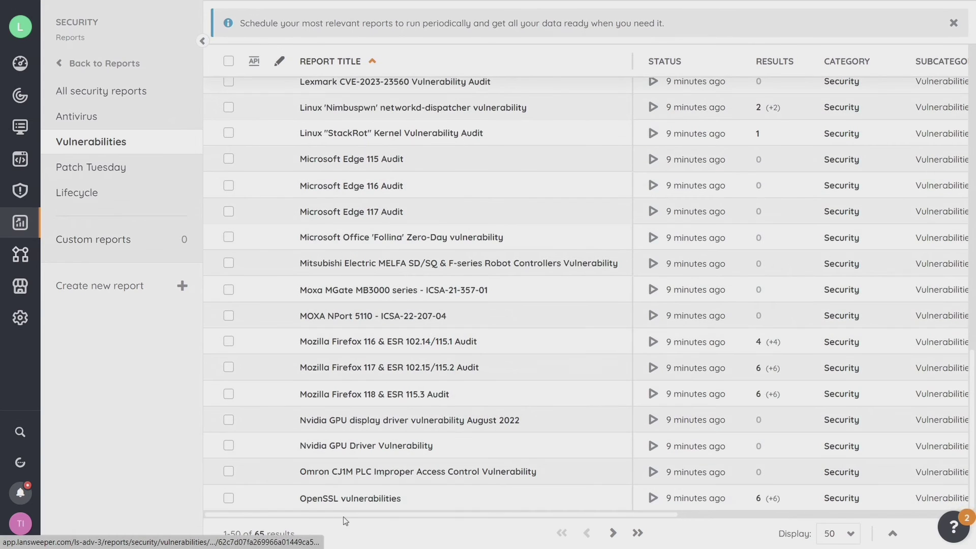
{"action": "mouse_move", "coordinate": [328, 503]}
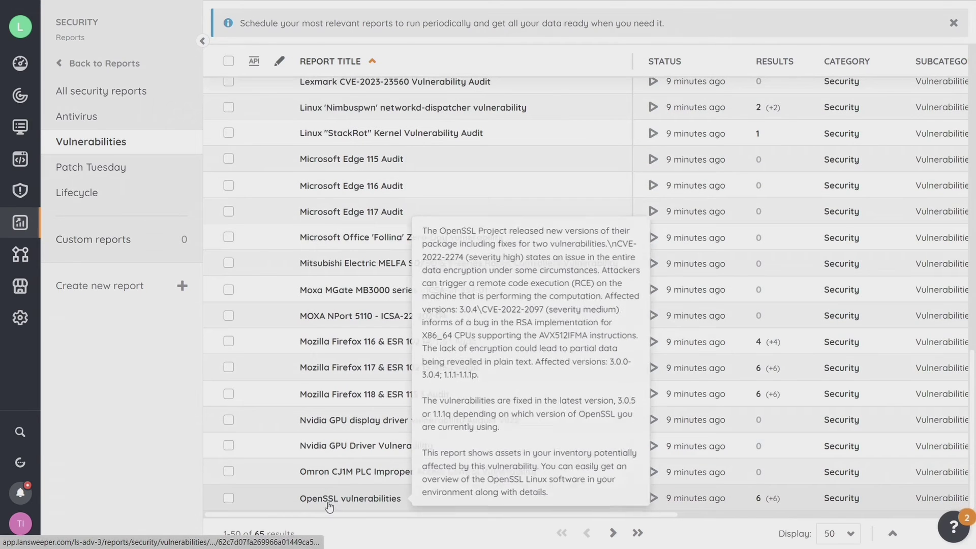
{"action": "left_click", "coordinate": [362, 502]}
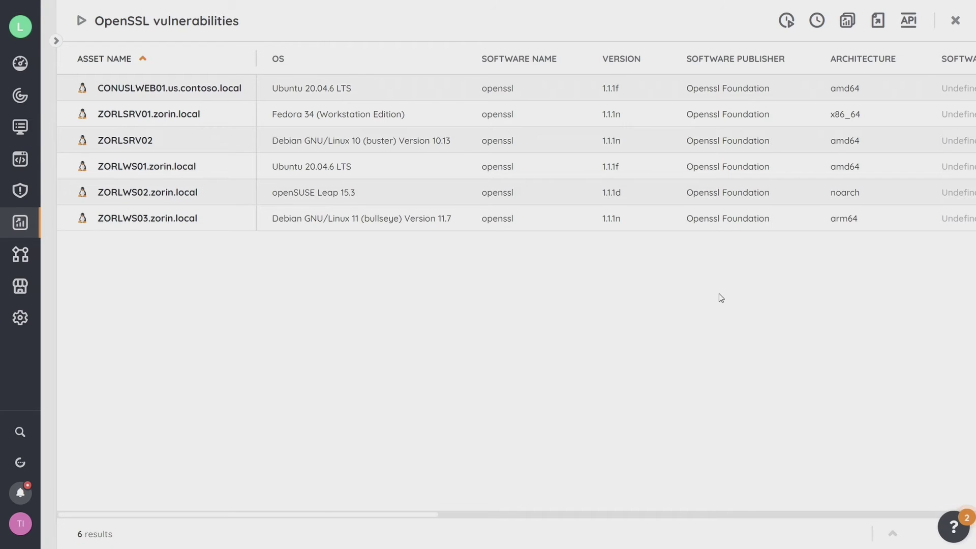
Step: Preview ZORLWS03.zorin.local in the report, open the ZORLSRV02 asset and show its risk insights
{"action": "mouse_move", "coordinate": [132, 219]}
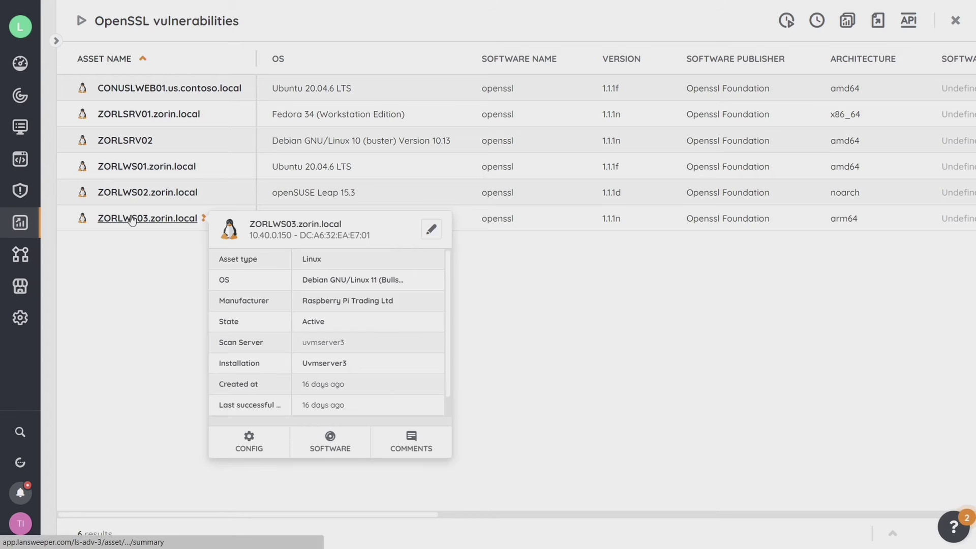
{"action": "left_click", "coordinate": [131, 142]}
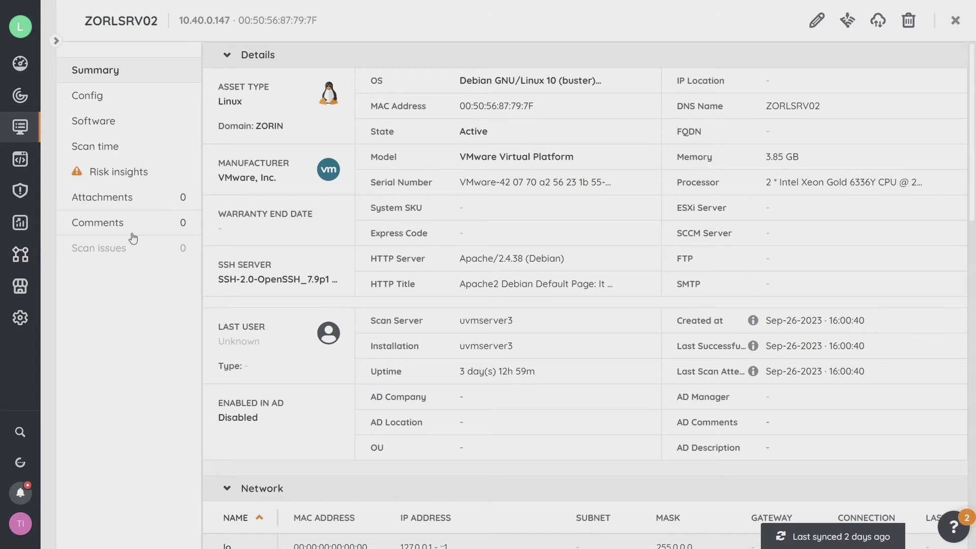
{"action": "left_click", "coordinate": [109, 173]}
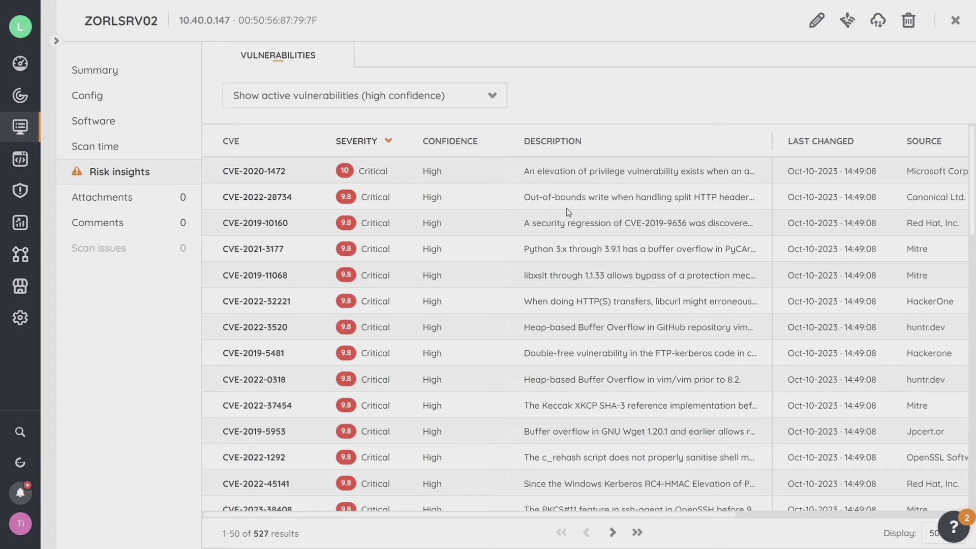
Step: Examine the severity, confidence and descriptions of ZORLSRV02's active high-confidence vulnerabilities
{"action": "scroll", "coordinate": [468, 270], "scroll_direction": "down", "scroll_amount": 5}
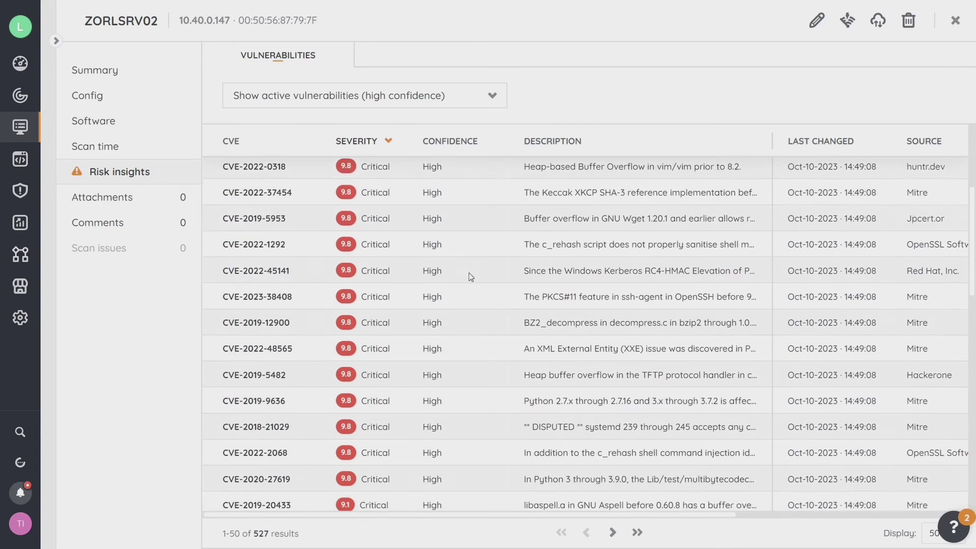
{"action": "scroll", "coordinate": [449, 340], "scroll_direction": "up", "scroll_amount": 5}
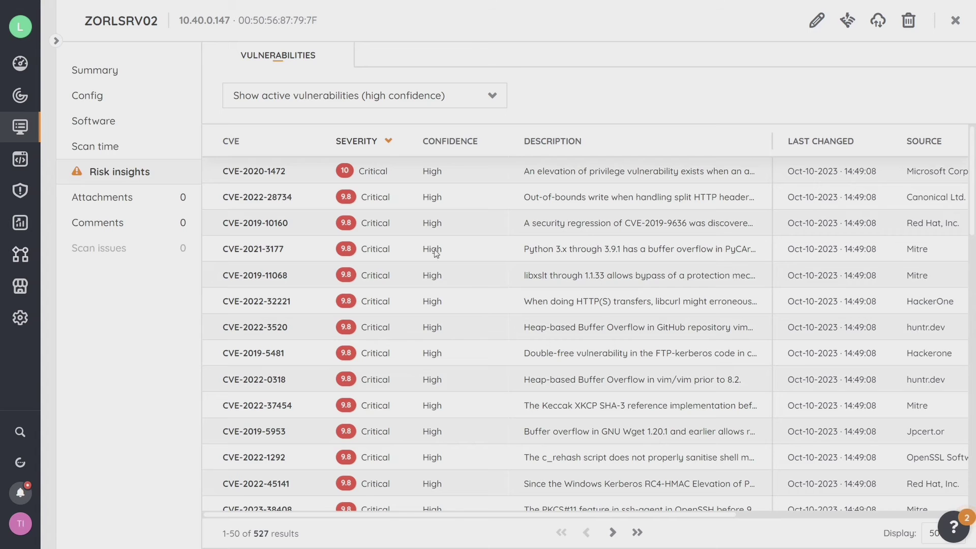
{"action": "scroll", "coordinate": [388, 261], "scroll_direction": "down", "scroll_amount": 3}
{"action": "scroll", "coordinate": [386, 264], "scroll_direction": "up", "scroll_amount": 3}
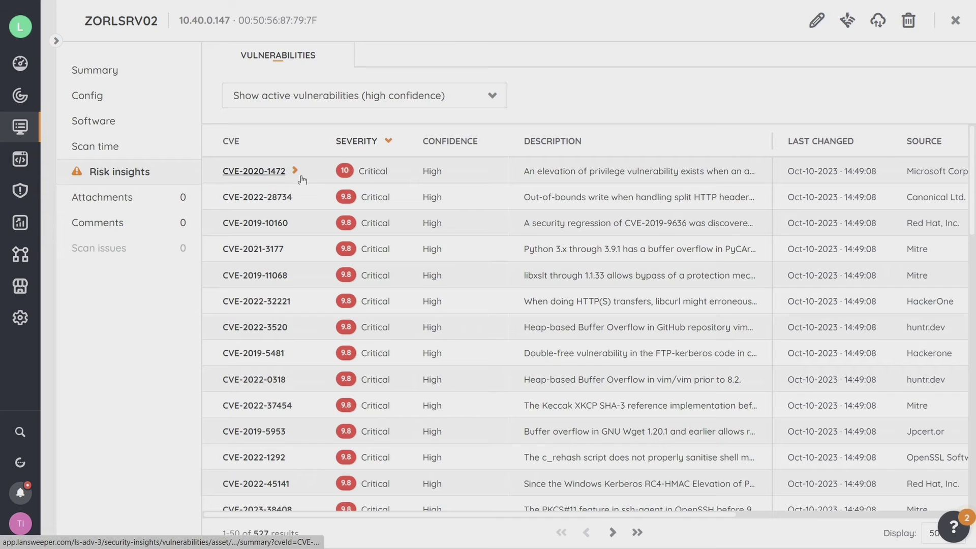
{"action": "double_click", "coordinate": [425, 174]}
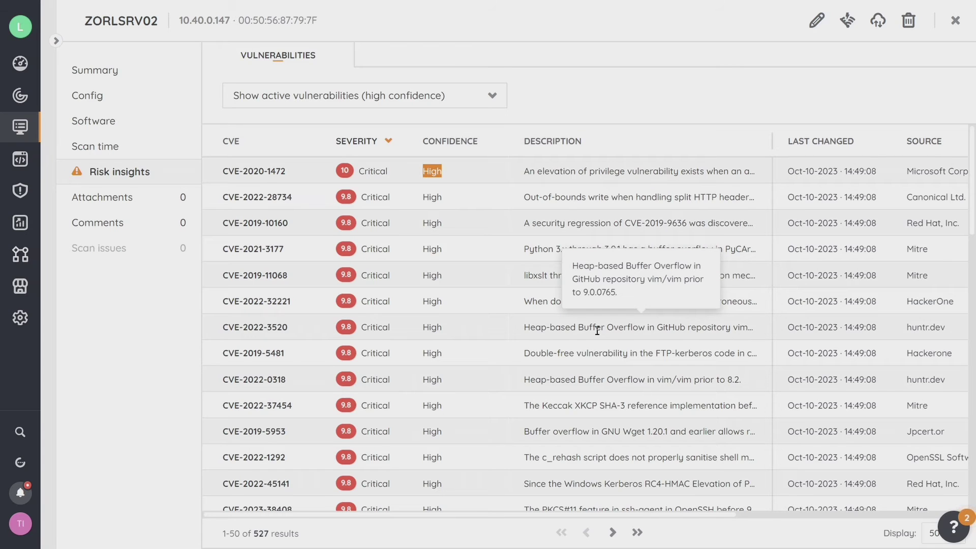
{"action": "left_click", "coordinate": [129, 352]}
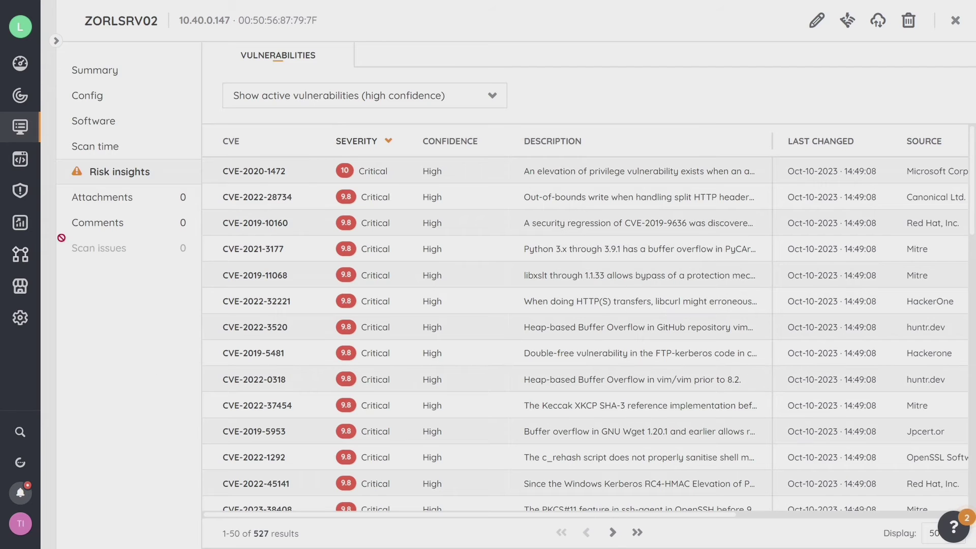
Step: Open the active vulnerabilities list for the whole environment and look through the CVEs with the highest risk scores
{"action": "left_click", "coordinate": [19, 200]}
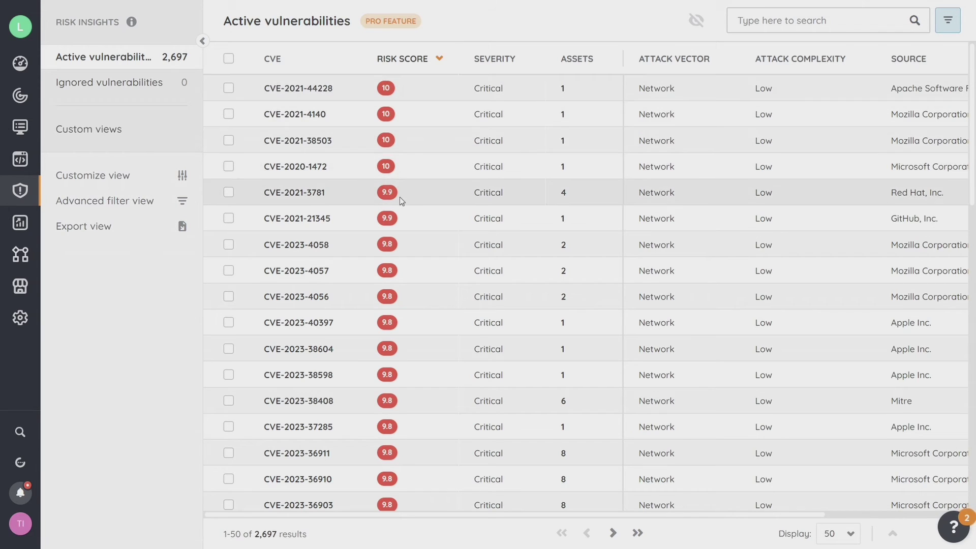
{"action": "scroll", "coordinate": [405, 391], "scroll_direction": "down", "scroll_amount": 8}
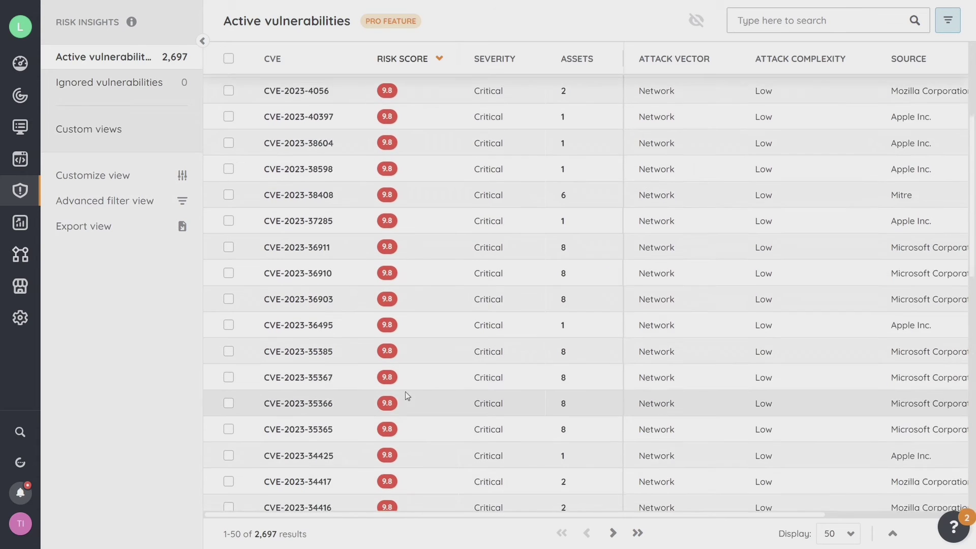
{"action": "scroll", "coordinate": [401, 396], "scroll_direction": "down", "scroll_amount": 1}
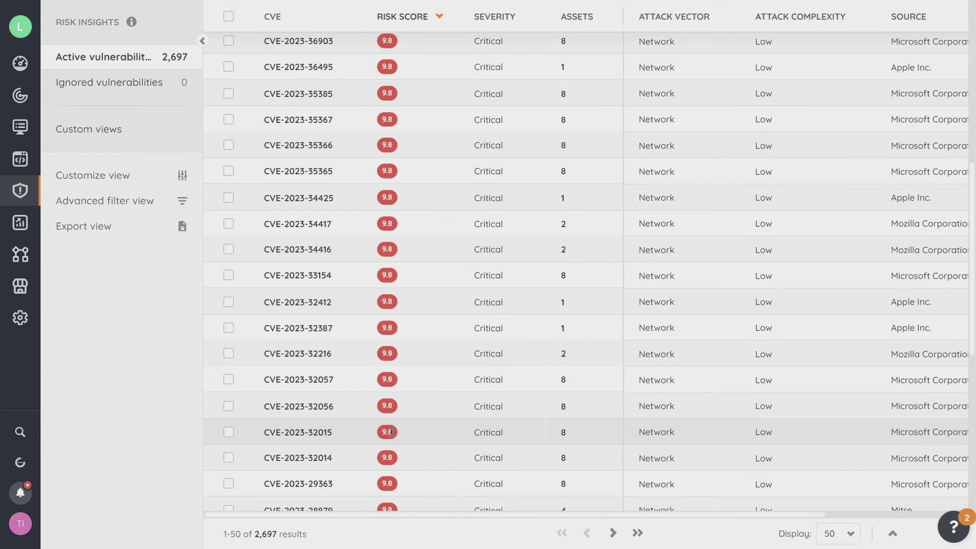
{"action": "scroll", "coordinate": [401, 426], "scroll_direction": "up", "scroll_amount": 5}
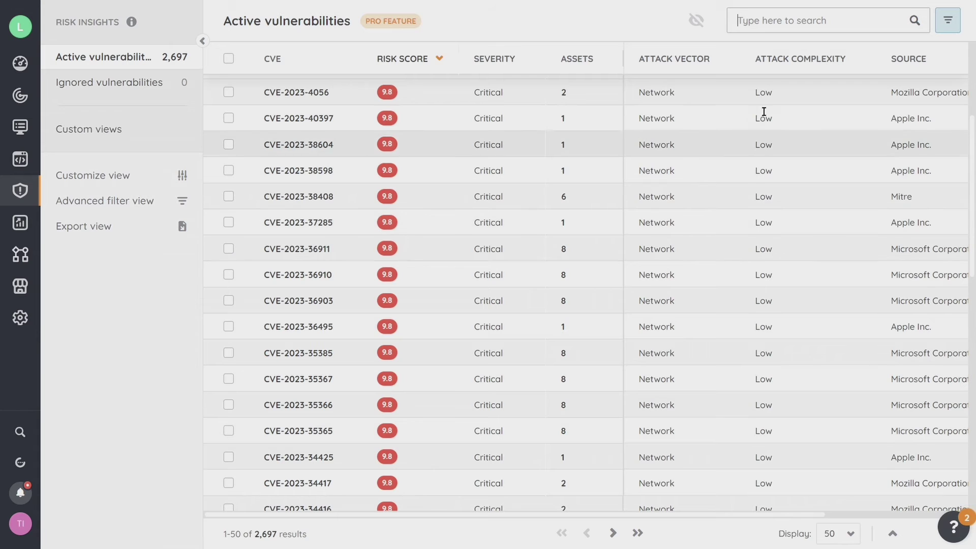
{"action": "scroll", "coordinate": [311, 264], "scroll_direction": "up", "scroll_amount": 1}
{"action": "scroll", "coordinate": [310, 264], "scroll_direction": "up", "scroll_amount": 4}
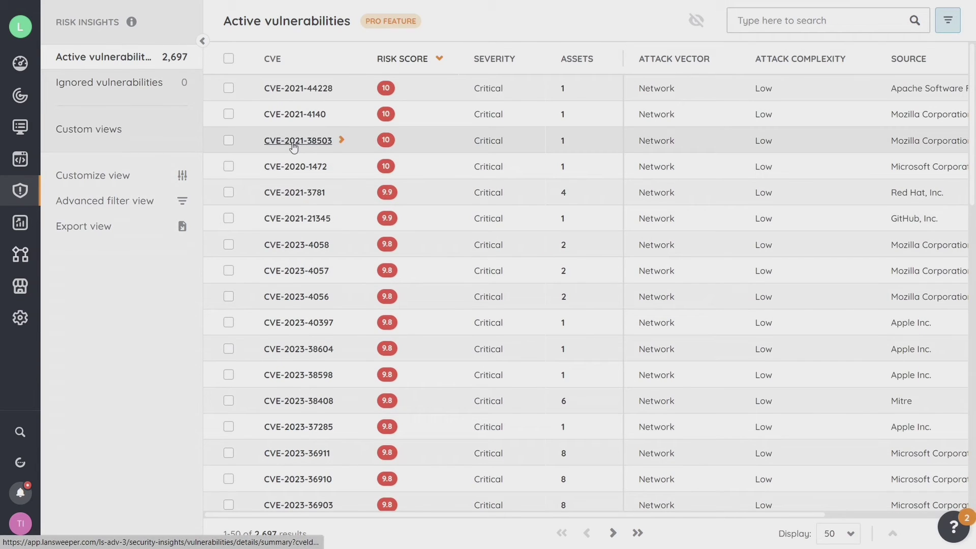
Step: Open CVE-2021-38503 and examine its source, CVSS details, reference links and weakness enumeration
{"action": "left_click", "coordinate": [296, 142]}
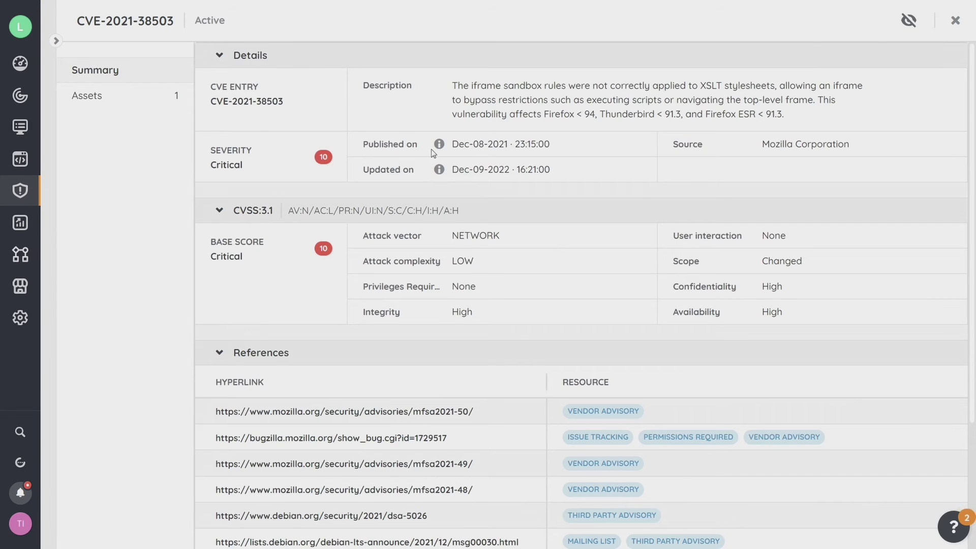
{"action": "left_click_drag", "start_coordinate": [862, 145], "coordinate": [763, 148]}
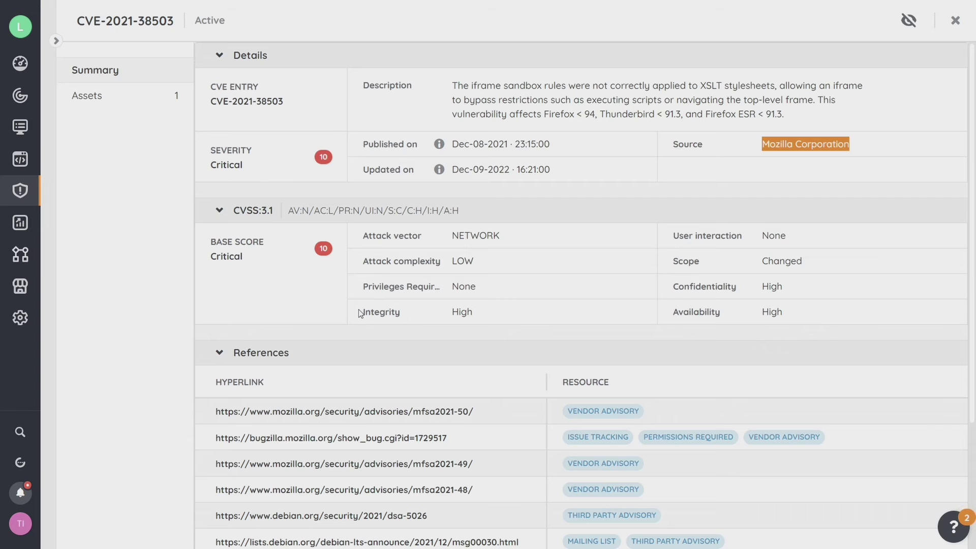
{"action": "scroll", "coordinate": [328, 321], "scroll_direction": "down", "scroll_amount": 3}
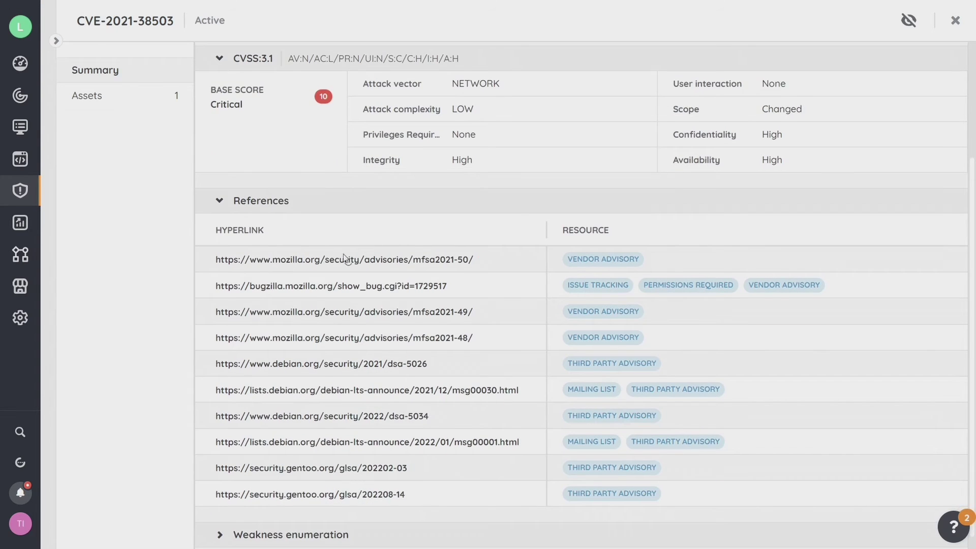
{"action": "scroll", "coordinate": [475, 313], "scroll_direction": "down", "scroll_amount": 1}
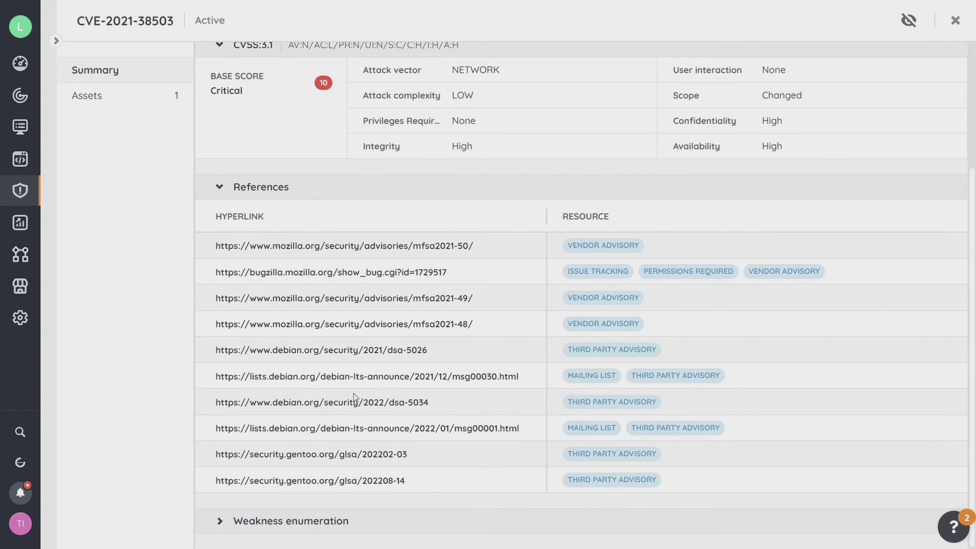
{"action": "left_click", "coordinate": [220, 521]}
{"action": "scroll", "coordinate": [275, 516], "scroll_direction": "down", "scroll_amount": 1}
{"action": "scroll", "coordinate": [380, 410], "scroll_direction": "up", "scroll_amount": 4}
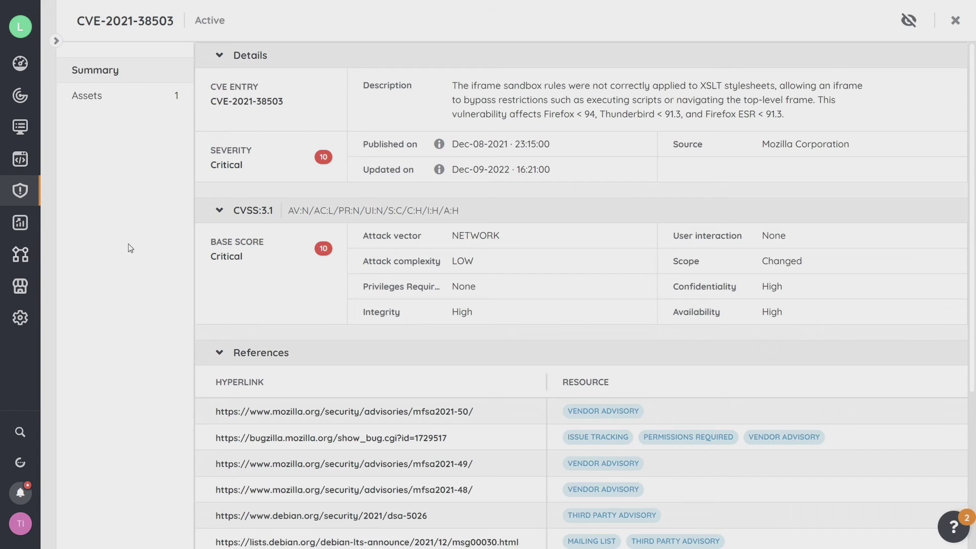
Step: Open the Network Topology - Full-Demo diagram and inspect the connections between its assets up close
{"action": "left_click", "coordinate": [25, 252]}
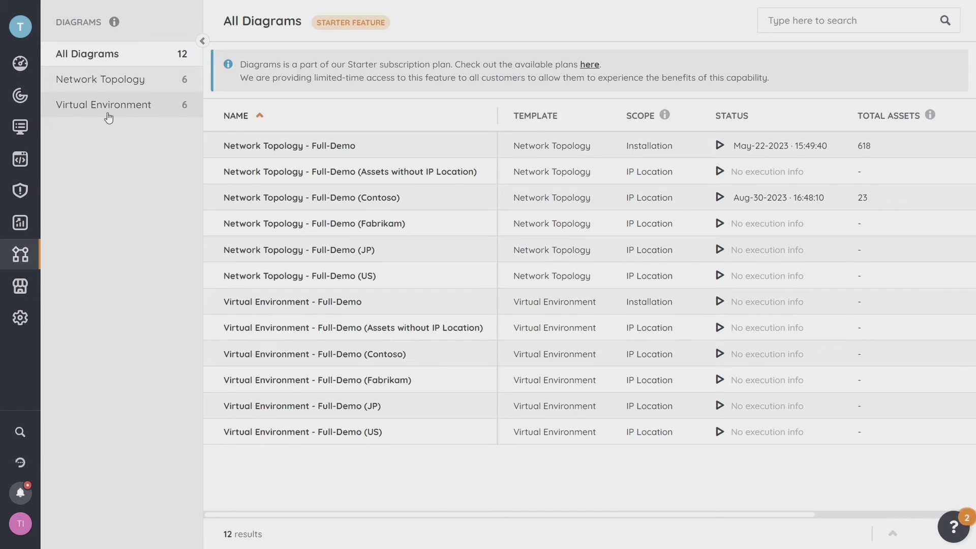
{"action": "left_click", "coordinate": [138, 80]}
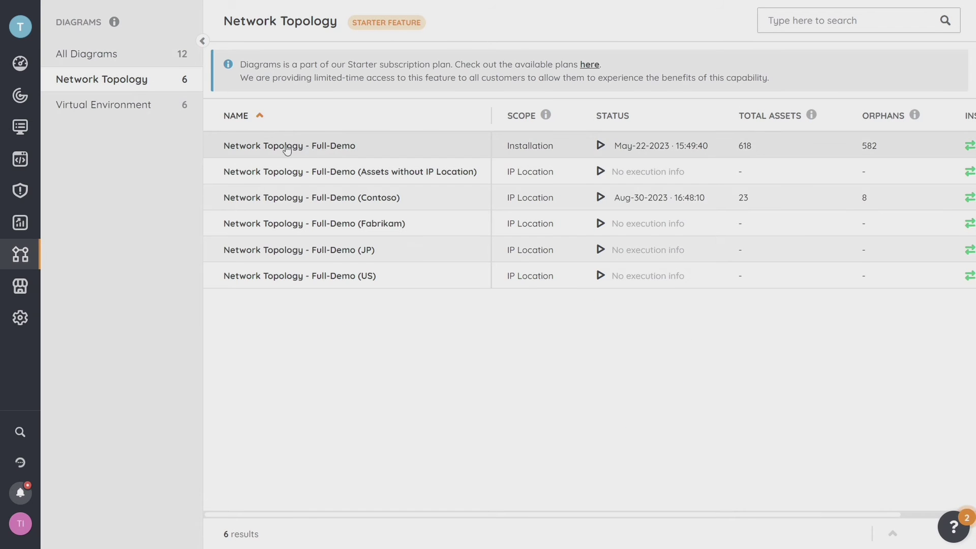
{"action": "left_click", "coordinate": [286, 146]}
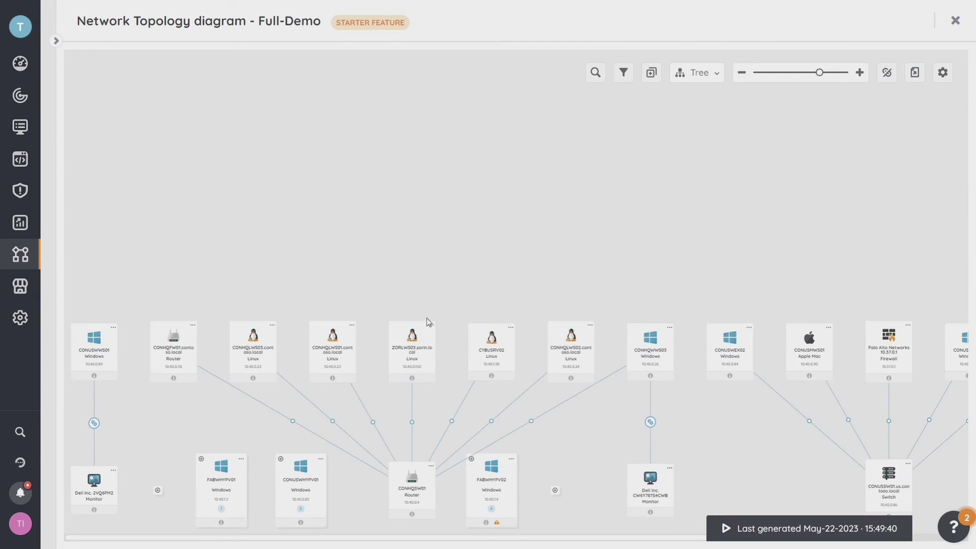
{"action": "left_click", "coordinate": [859, 72]}
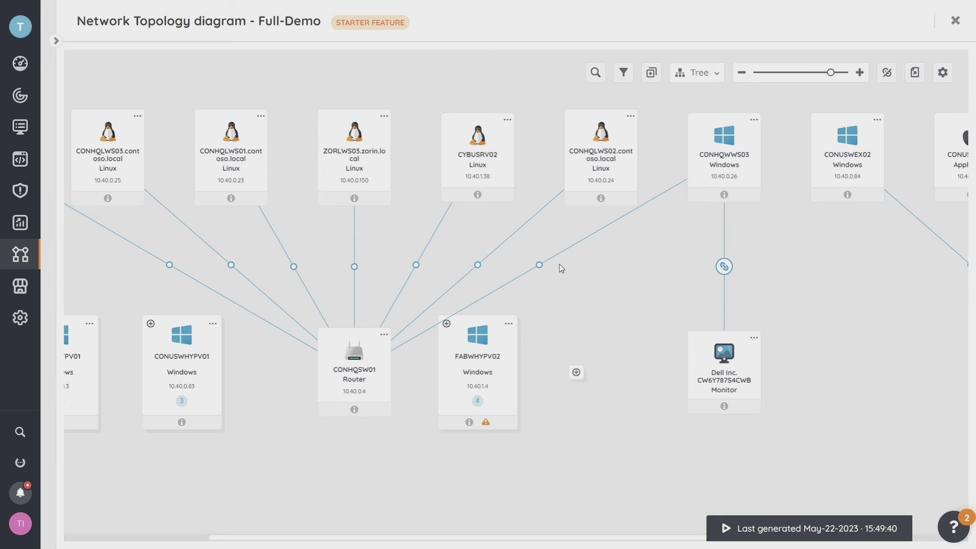
{"action": "mouse_move", "coordinate": [542, 268]}
Step: Switch the topology diagram to the Star layout, close it and show the Virtual Environment diagrams
{"action": "left_click", "coordinate": [714, 74]}
{"action": "left_click", "coordinate": [694, 114]}
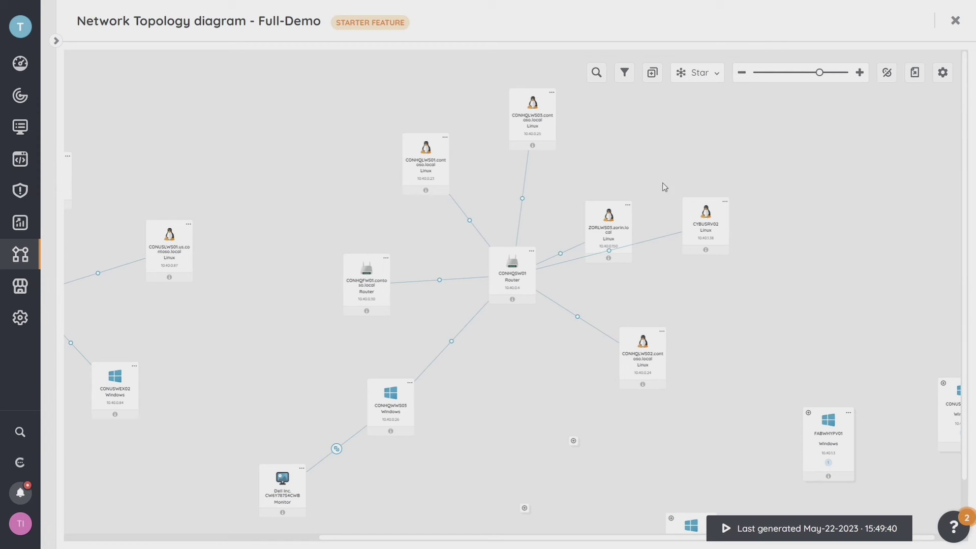
{"action": "left_click", "coordinate": [956, 21]}
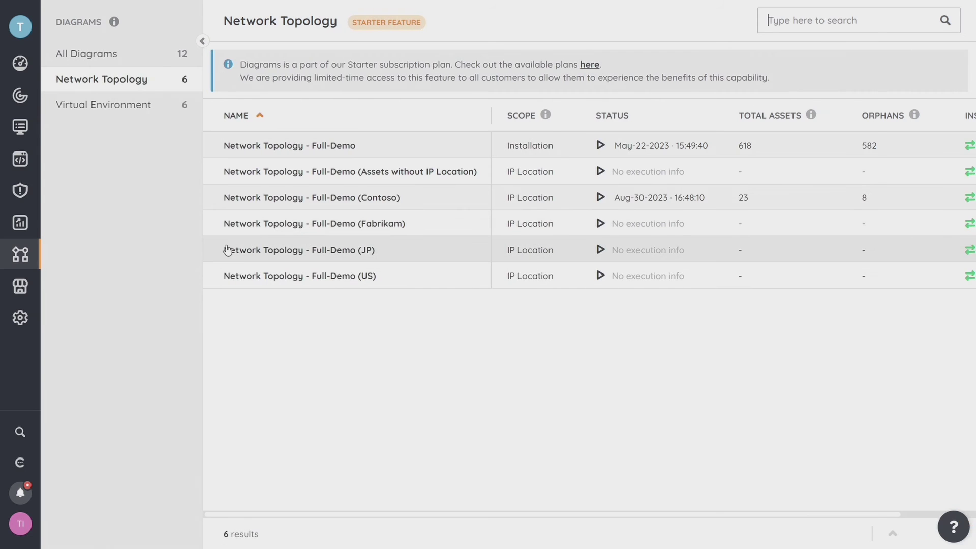
{"action": "left_click", "coordinate": [111, 107]}
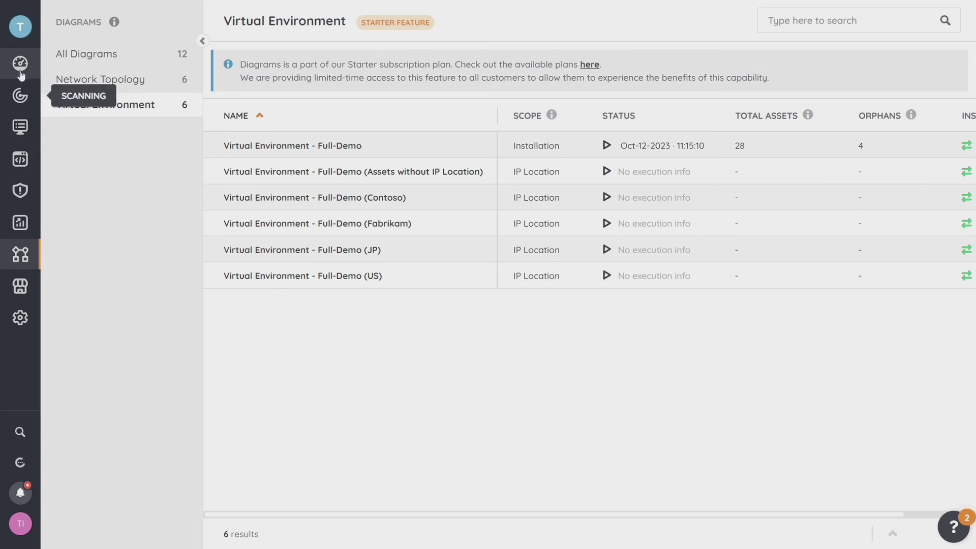
Step: Start customizing a custom view of the asset inventory and turn off the Scan issues and Duplicates fixed columns
{"action": "left_click", "coordinate": [20, 127]}
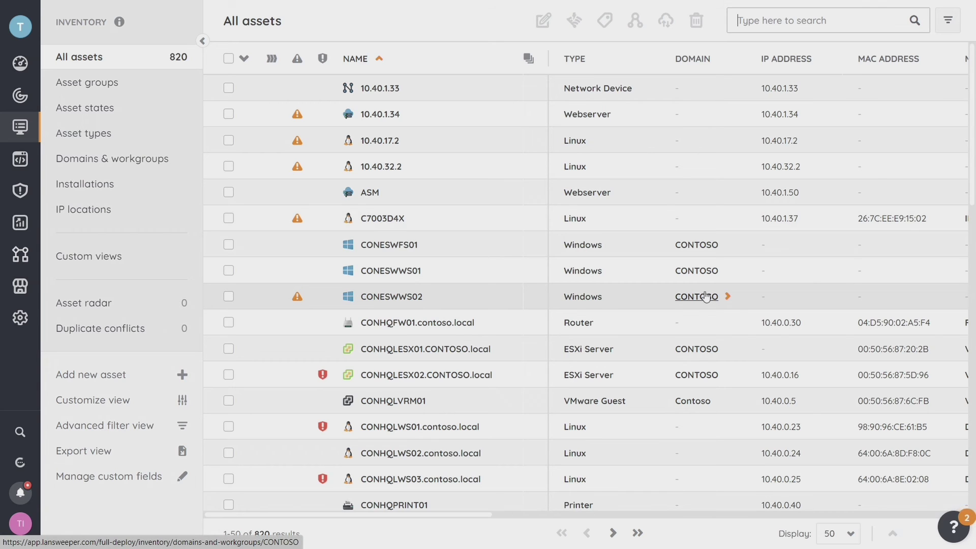
{"action": "left_click", "coordinate": [95, 258]}
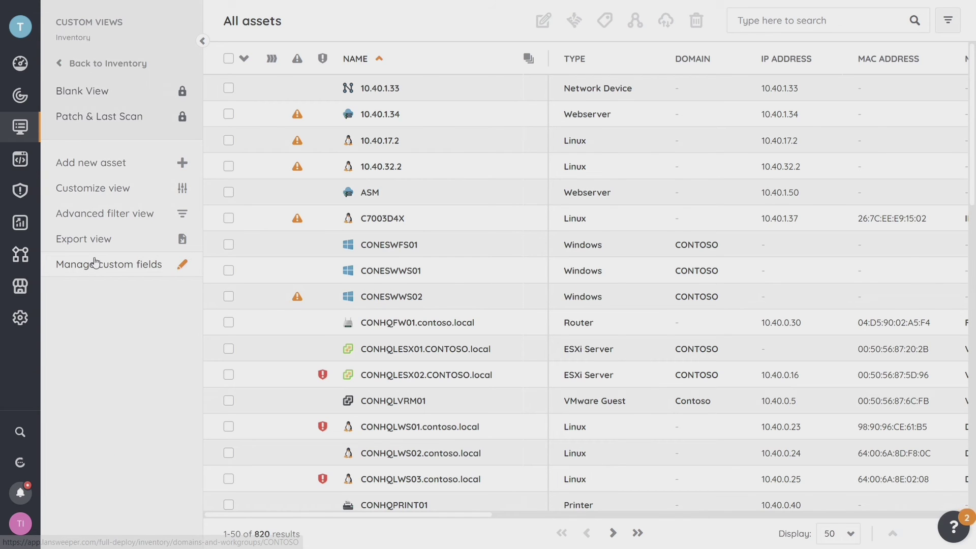
{"action": "left_click", "coordinate": [105, 190]}
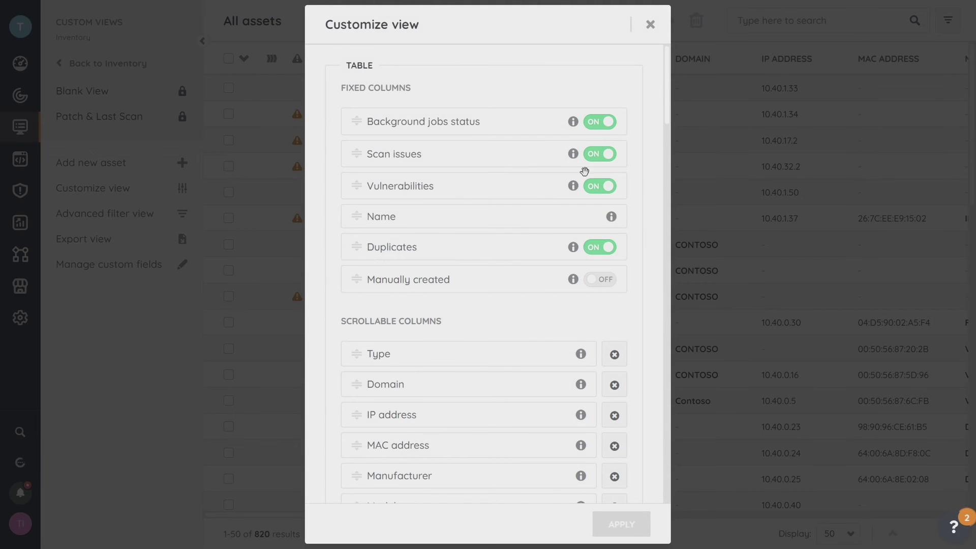
{"action": "left_click", "coordinate": [603, 158]}
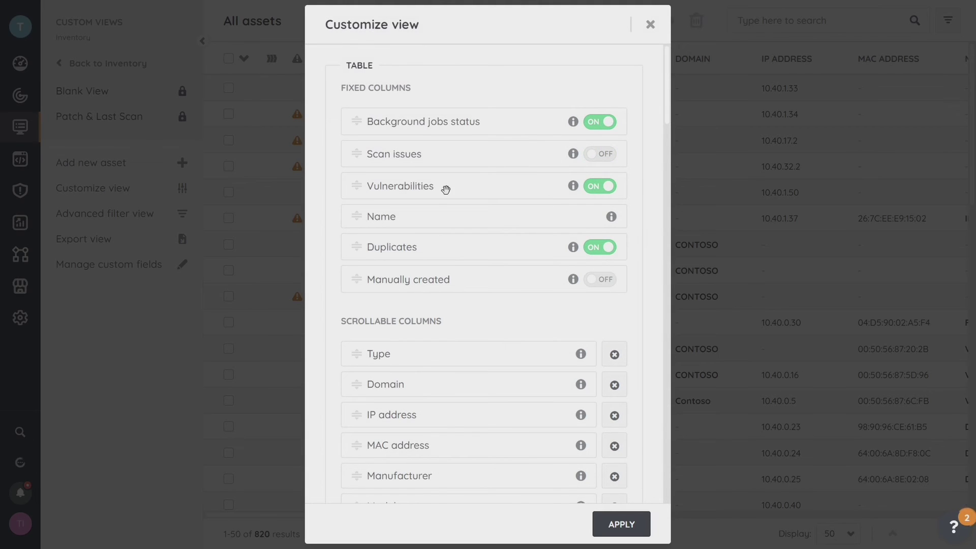
{"action": "left_click", "coordinate": [607, 251]}
Step: Remove Type, Model and Manufacturer from the view's scrollable columns
{"action": "scroll", "coordinate": [478, 311], "scroll_direction": "down", "scroll_amount": 3}
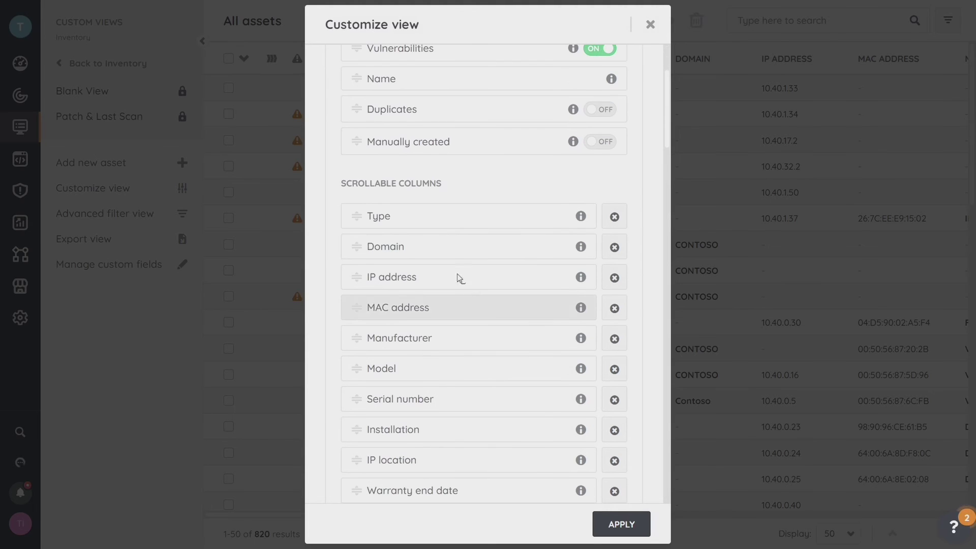
{"action": "left_click", "coordinate": [614, 217]}
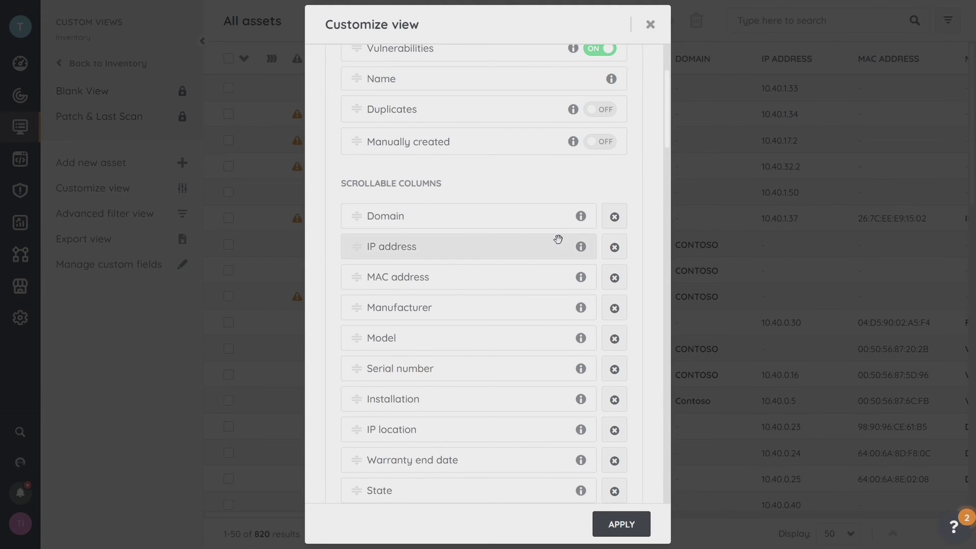
{"action": "left_click", "coordinate": [614, 340]}
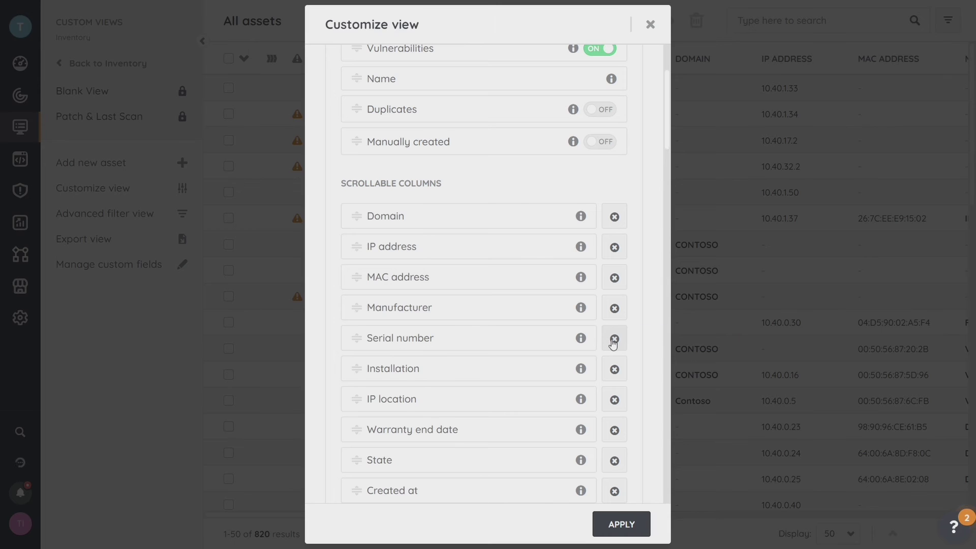
{"action": "left_click", "coordinate": [615, 308]}
Step: Add AD computer OU, Building and Domain role to the view's scrollable columns
{"action": "scroll", "coordinate": [517, 321], "scroll_direction": "down", "scroll_amount": 5}
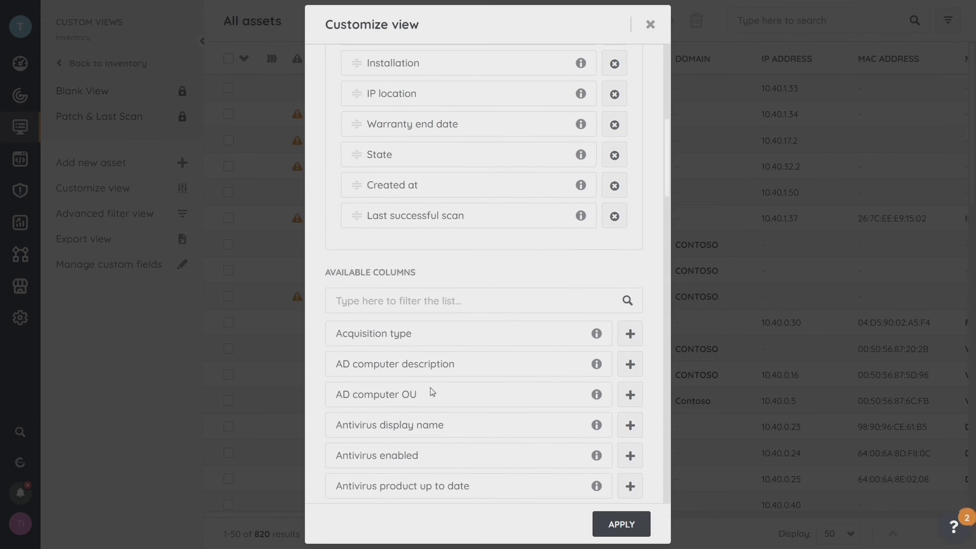
{"action": "left_click", "coordinate": [631, 399]}
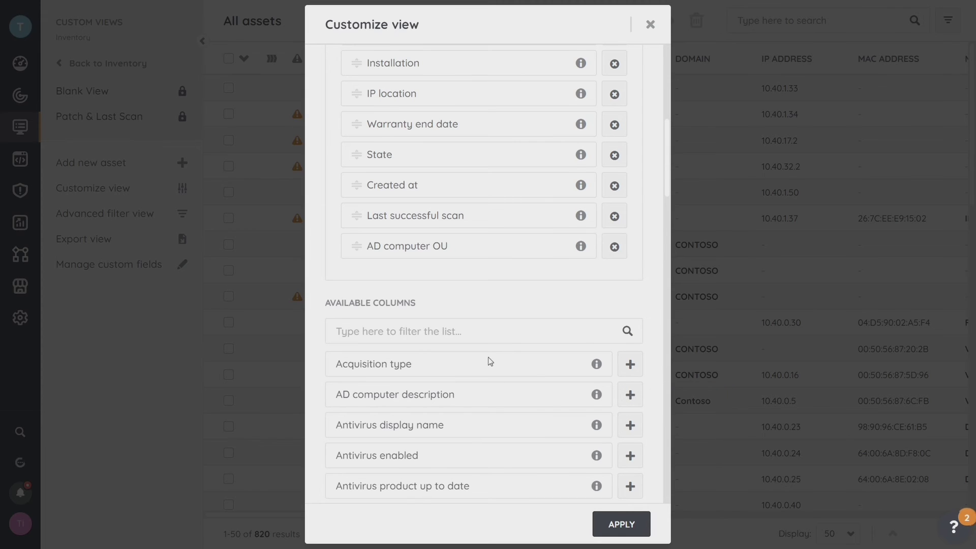
{"action": "scroll", "coordinate": [489, 357], "scroll_direction": "up", "scroll_amount": 3}
{"action": "scroll", "coordinate": [497, 421], "scroll_direction": "down", "scroll_amount": 5}
{"action": "scroll", "coordinate": [510, 419], "scroll_direction": "down", "scroll_amount": 2}
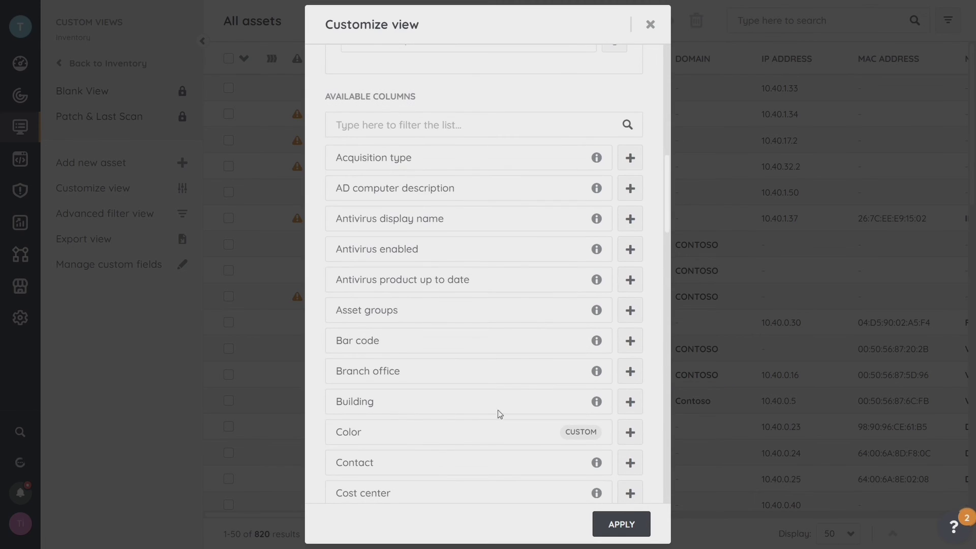
{"action": "left_click", "coordinate": [632, 402]}
{"action": "scroll", "coordinate": [635, 439], "scroll_direction": "down", "scroll_amount": 3}
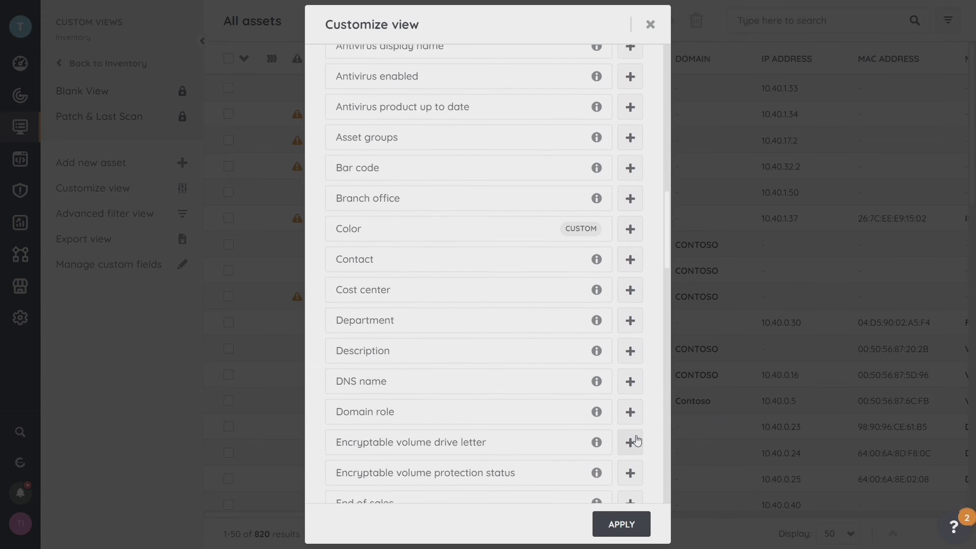
{"action": "left_click", "coordinate": [630, 408]}
Step: Reorder the scrollable columns so Installation comes first and Serial number second, and apply the customized view
{"action": "scroll", "coordinate": [532, 297], "scroll_direction": "up", "scroll_amount": 5}
{"action": "scroll", "coordinate": [533, 297], "scroll_direction": "up", "scroll_amount": 5}
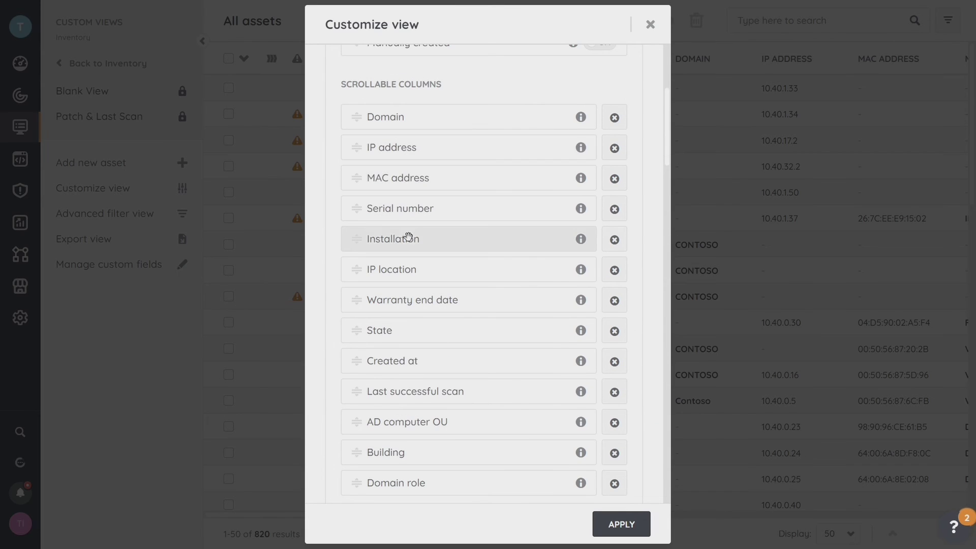
{"action": "left_click_drag", "start_coordinate": [407, 229], "coordinate": [410, 175]}
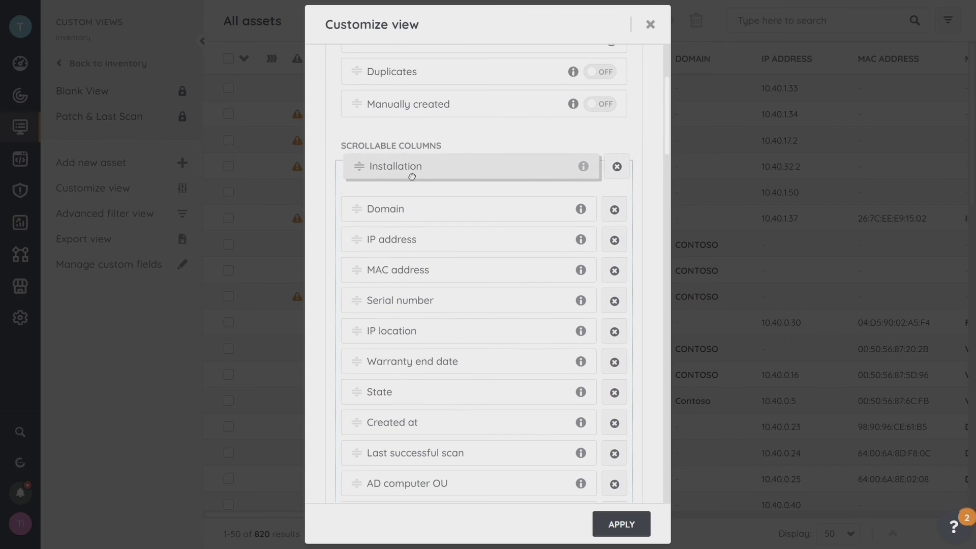
{"action": "left_click_drag", "start_coordinate": [405, 274], "coordinate": [412, 209]}
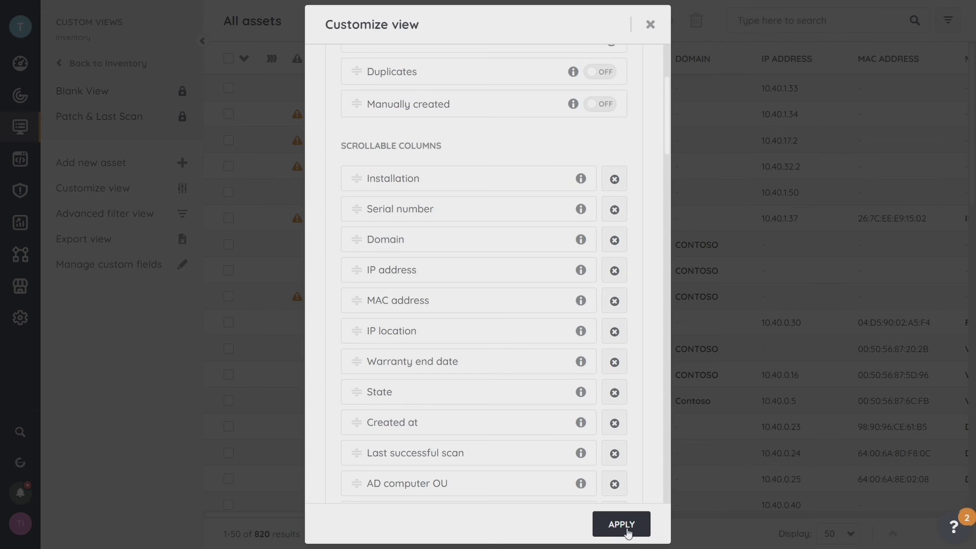
{"action": "left_click", "coordinate": [622, 524]}
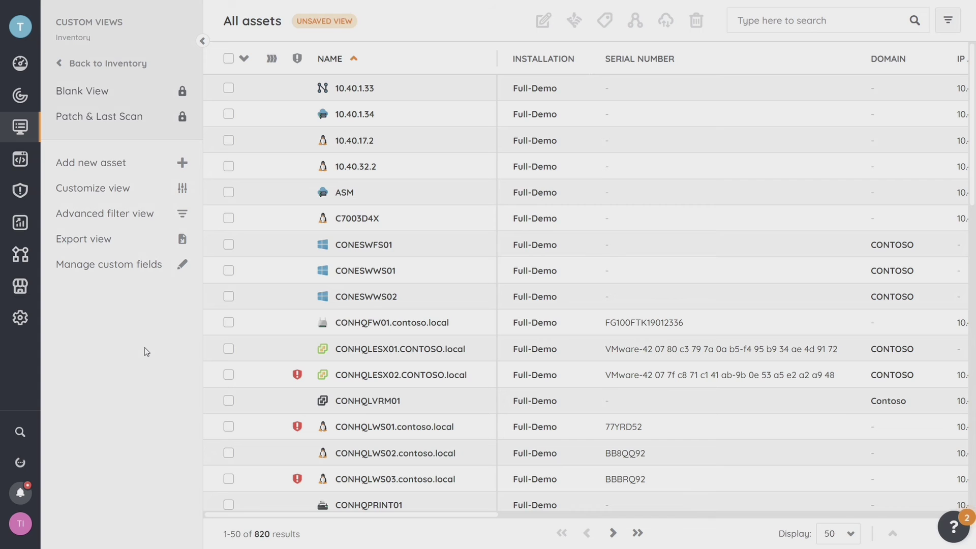
Step: Filter the asset view with the condition that Antivirus enabled exists
{"action": "left_click", "coordinate": [118, 217]}
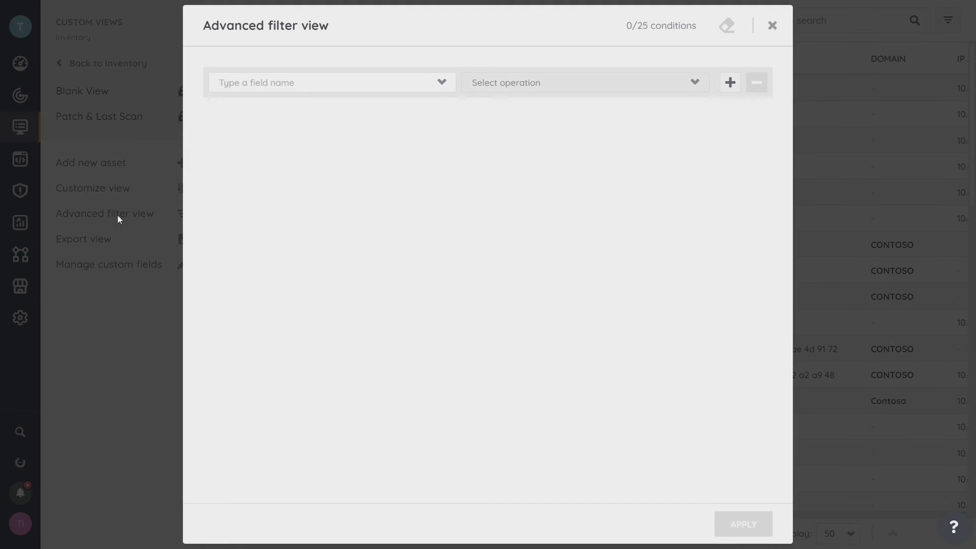
{"action": "left_click", "coordinate": [443, 86]}
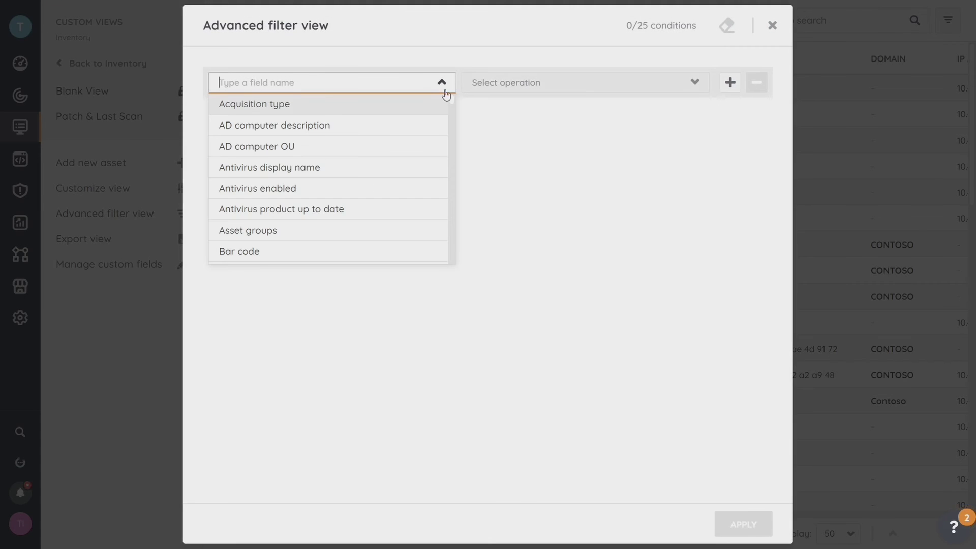
{"action": "left_click", "coordinate": [276, 189]}
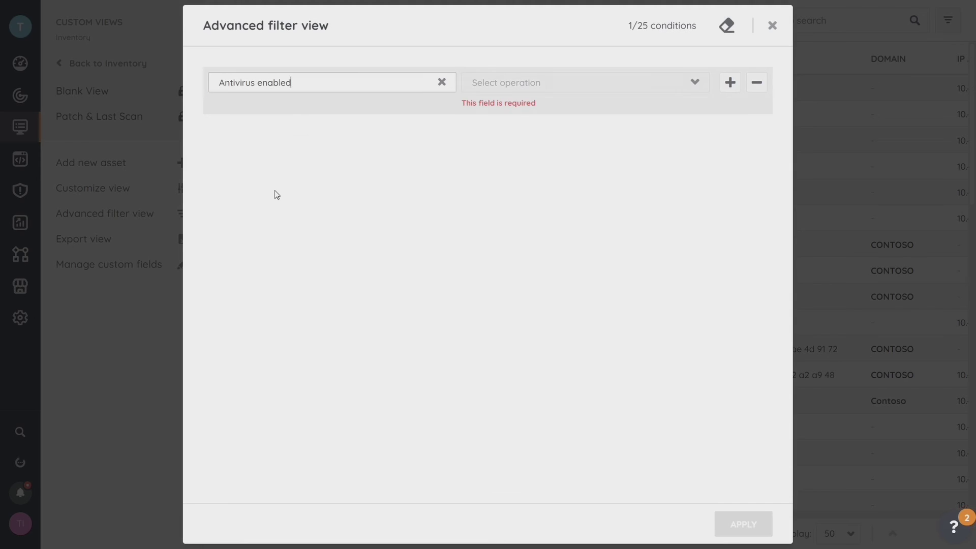
{"action": "left_click", "coordinate": [699, 87]}
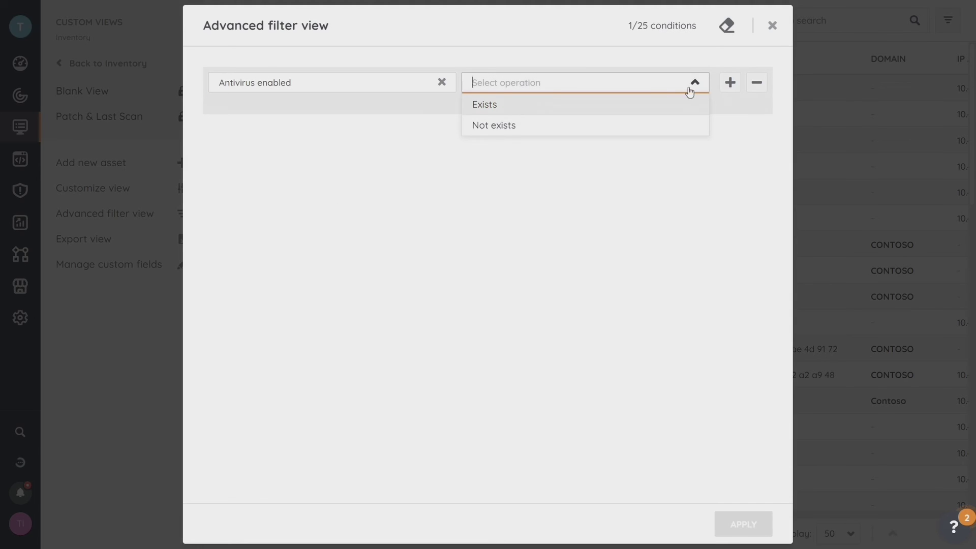
{"action": "left_click", "coordinate": [492, 109]}
{"action": "left_click", "coordinate": [744, 530]}
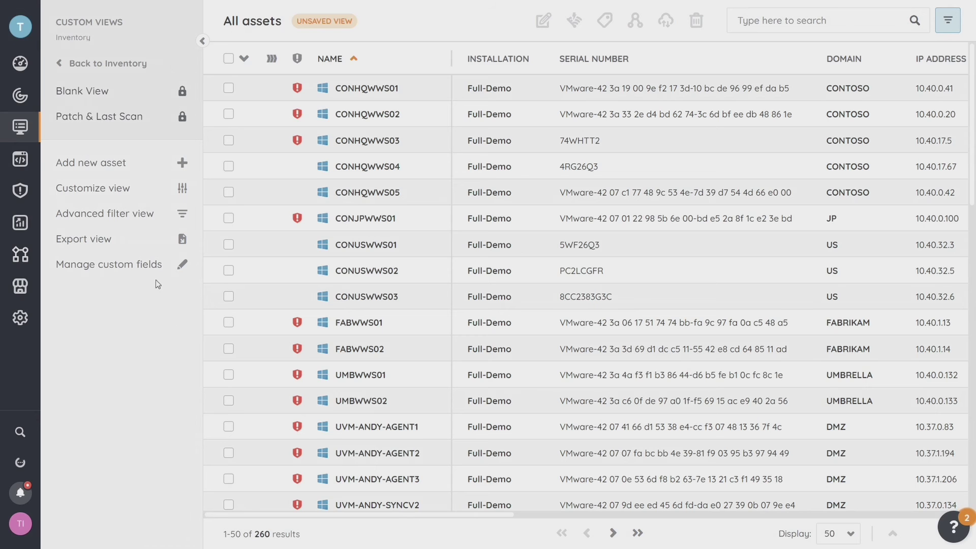
Step: Look through the field names available for advanced filter conditions, and leave the applied filter as it is
{"action": "left_click", "coordinate": [133, 216]}
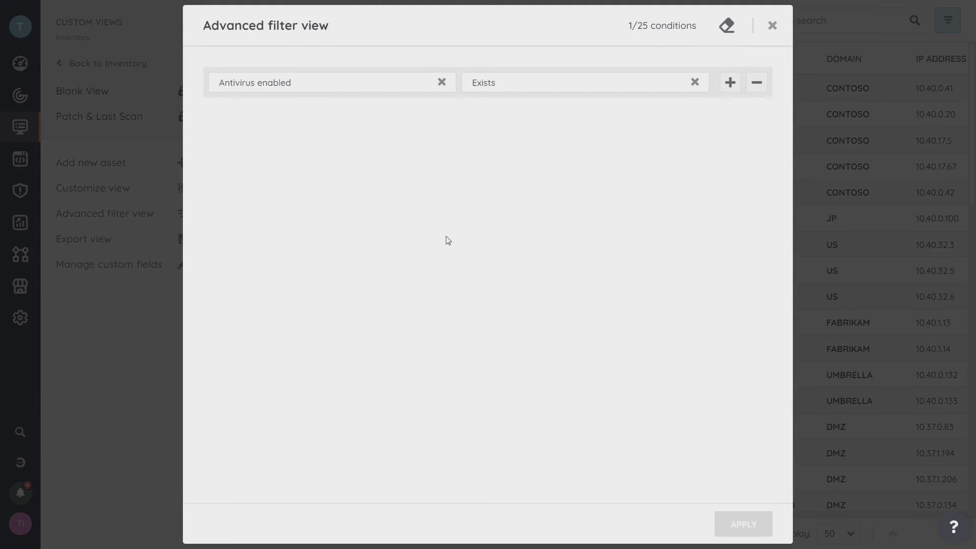
{"action": "left_click", "coordinate": [443, 83]}
{"action": "left_click_drag", "start_coordinate": [455, 102], "coordinate": [578, 334]}
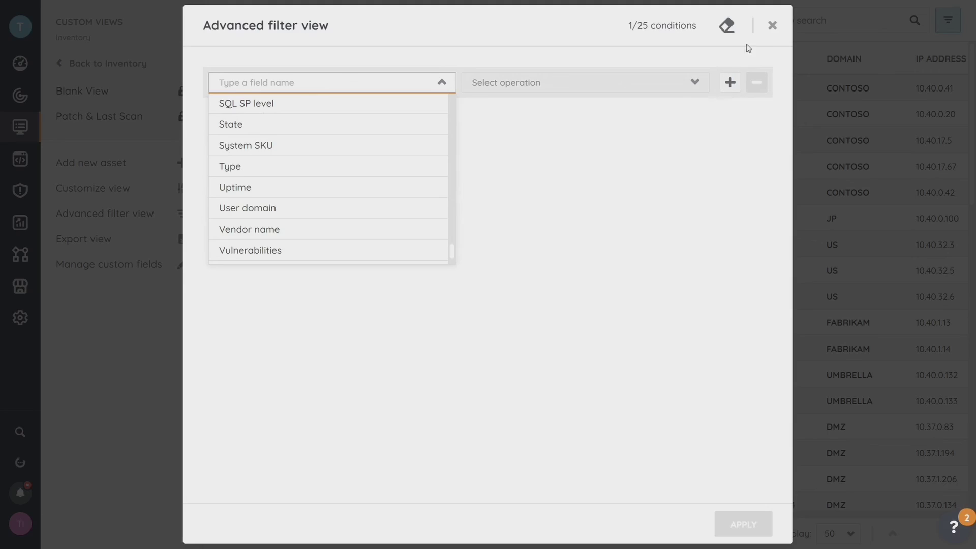
{"action": "left_click", "coordinate": [772, 25]}
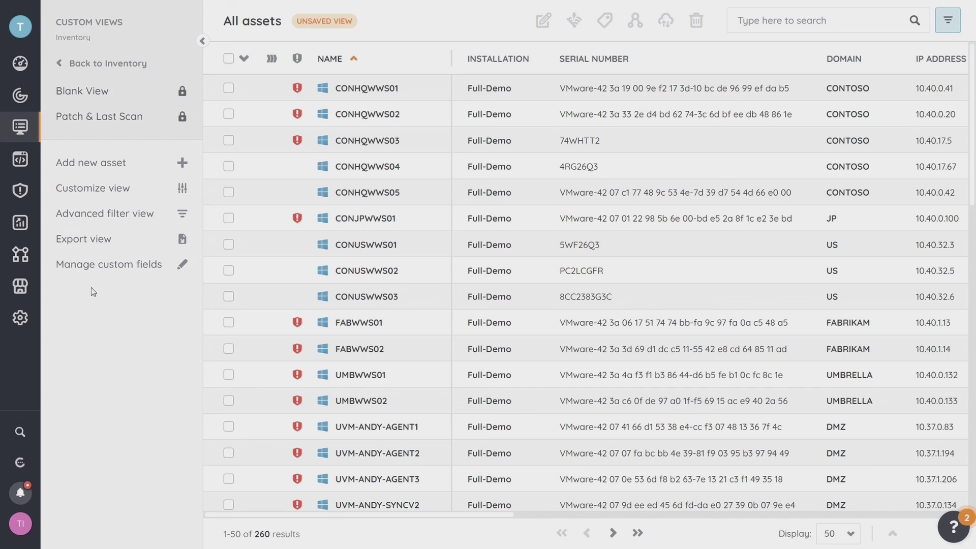
Step: Open the marketplace integrations and browse the Monitoring and CMDB categories
{"action": "left_click", "coordinate": [22, 294]}
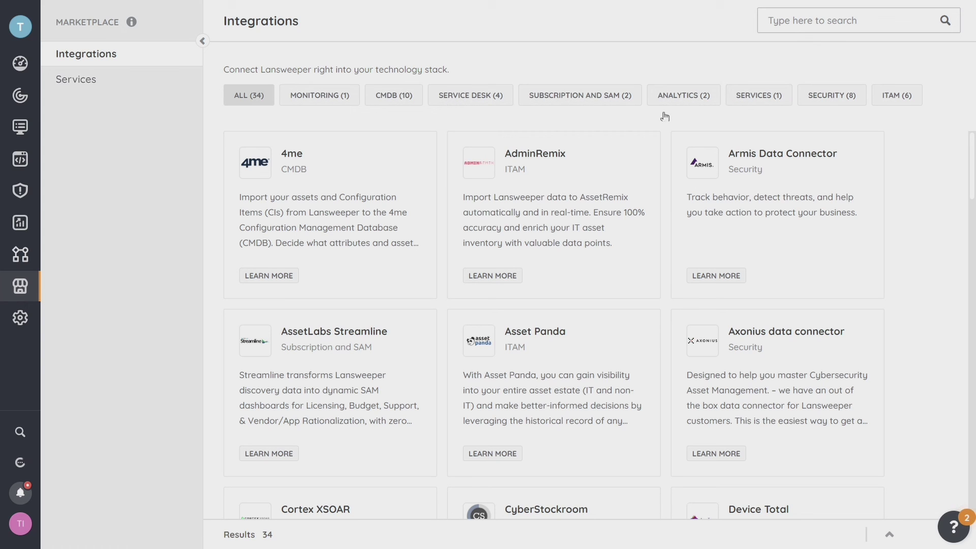
{"action": "left_click", "coordinate": [311, 100]}
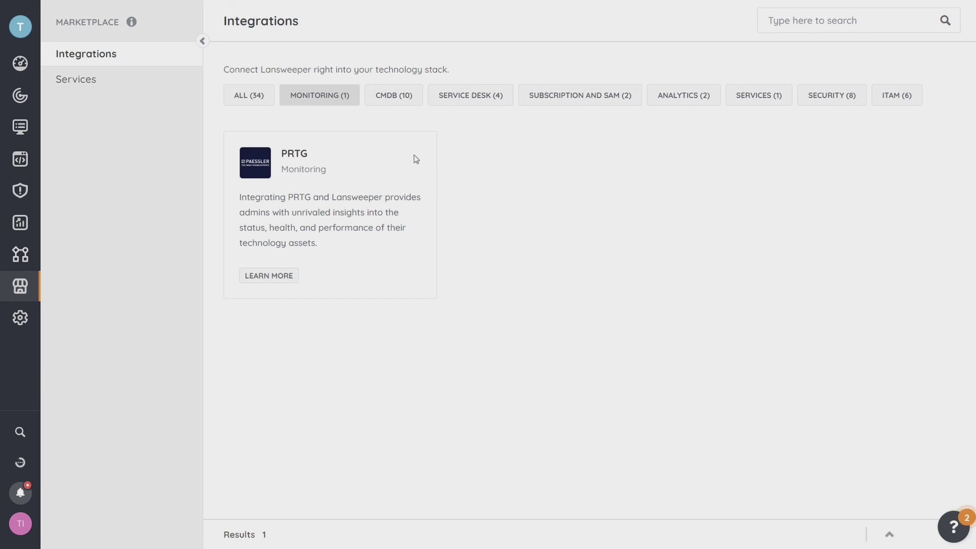
{"action": "left_click", "coordinate": [395, 96]}
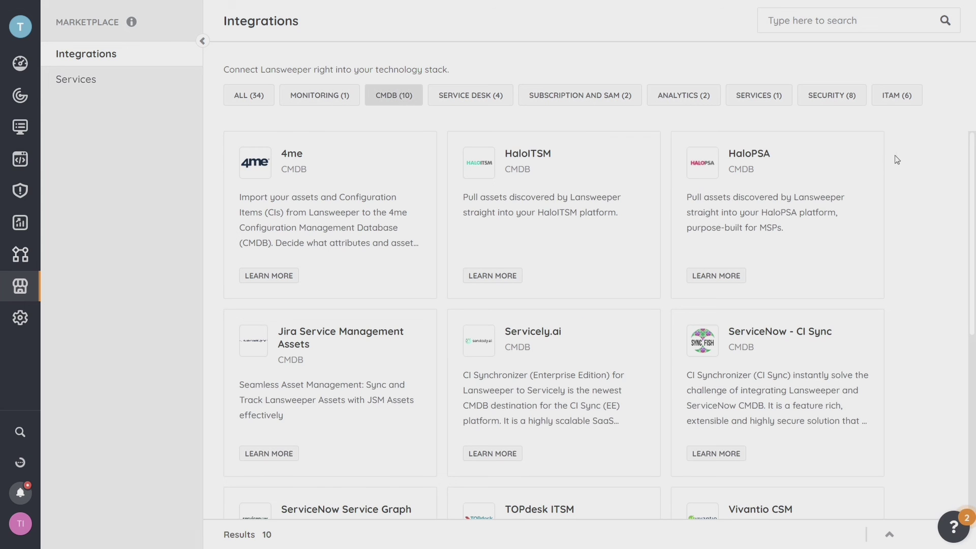
{"action": "left_click_drag", "start_coordinate": [970, 172], "coordinate": [954, 344]}
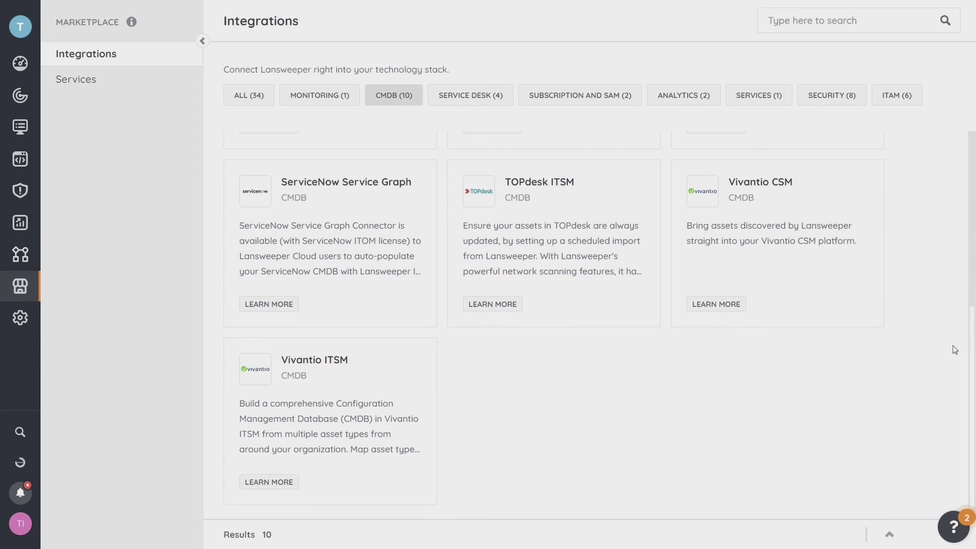